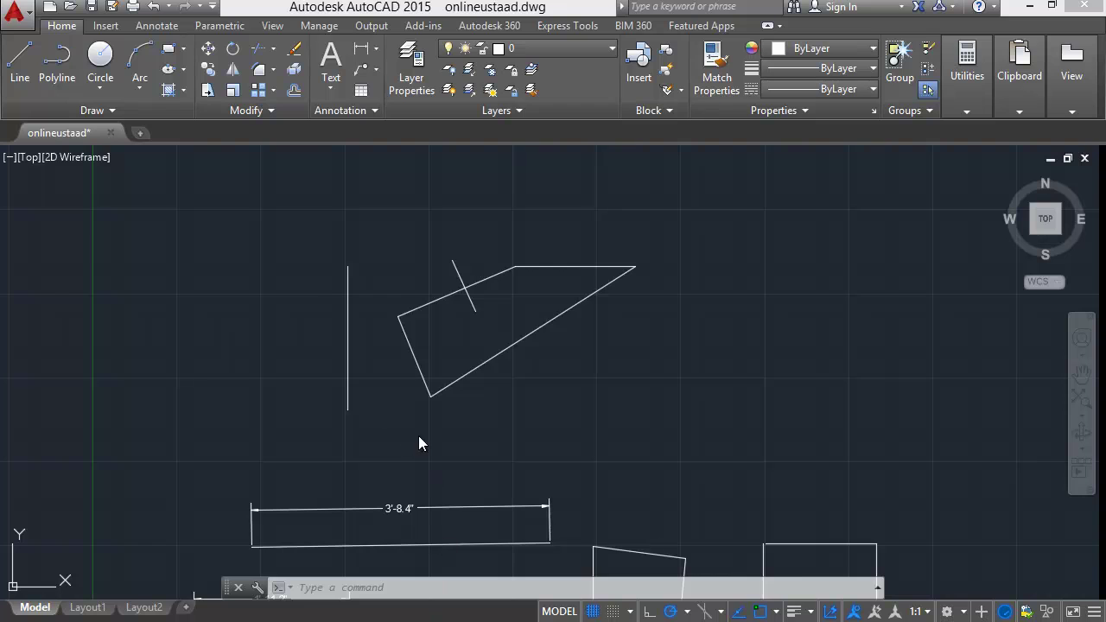
Zoom out and pan until the lines, quadrilateral, rectangles, squares and both dimensions fit on screen
{"action": "scroll", "coordinate": [411, 425], "scroll_direction": "down", "scroll_amount": 2}
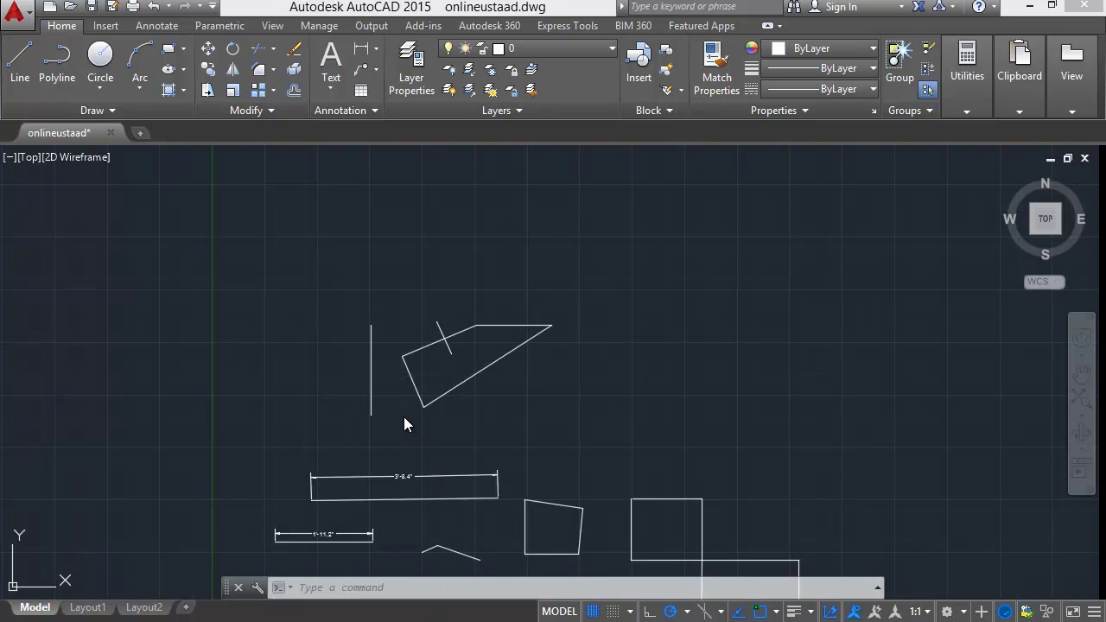
{"action": "scroll", "coordinate": [403, 417], "scroll_direction": "down", "scroll_amount": 2}
{"action": "mouse_move", "coordinate": [415, 428]}
{"action": "middle_mouse_down"}
{"action": "mouse_move", "coordinate": [388, 363]}
{"action": "mouse_move", "coordinate": [356, 385]}
{"action": "middle_mouse_up"}
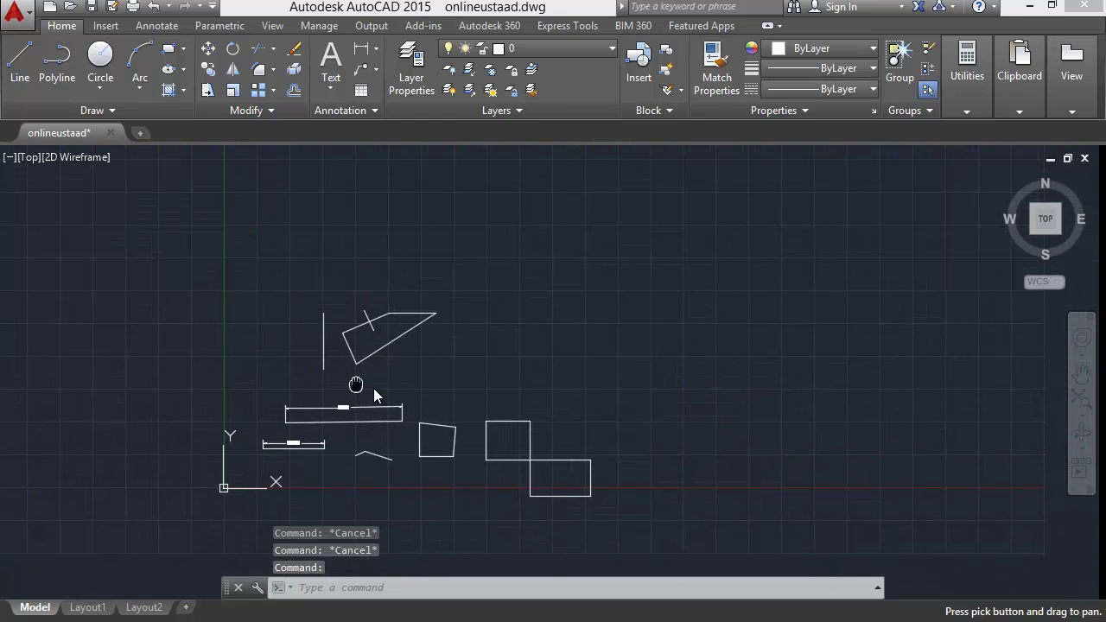
{"action": "scroll", "coordinate": [400, 399], "scroll_direction": "up", "scroll_amount": 2}
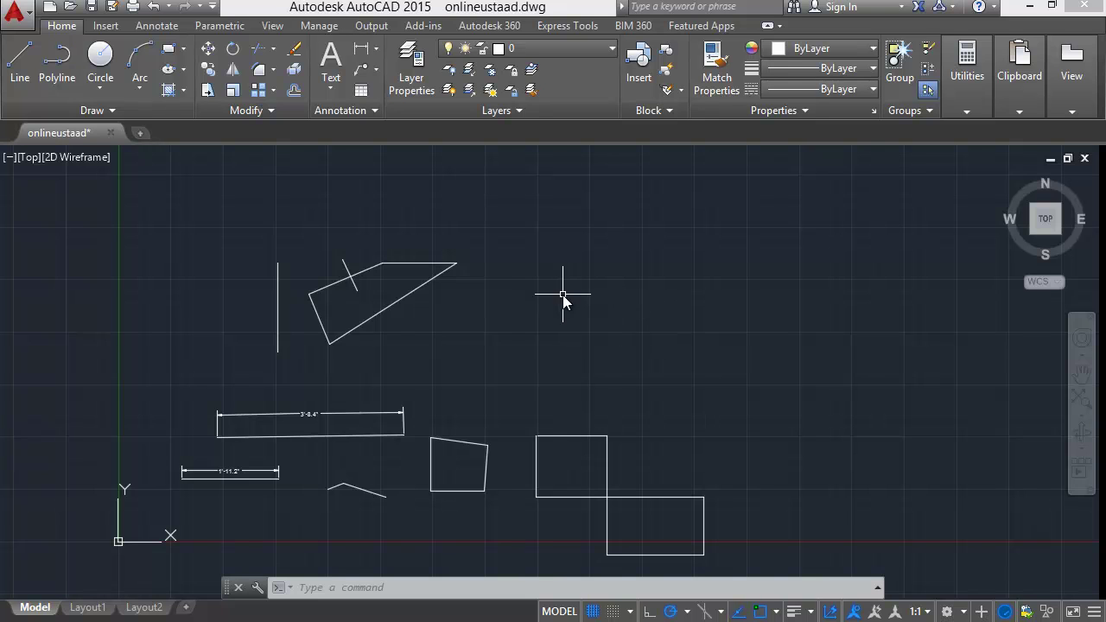
{"action": "mouse_move", "coordinate": [545, 297]}
{"action": "middle_mouse_down"}
{"action": "mouse_move", "coordinate": [681, 306]}
{"action": "mouse_move", "coordinate": [531, 271]}
{"action": "mouse_move", "coordinate": [519, 305]}
{"action": "mouse_move", "coordinate": [648, 298]}
{"action": "mouse_move", "coordinate": [530, 293]}
{"action": "mouse_move", "coordinate": [533, 276]}
{"action": "middle_mouse_up"}
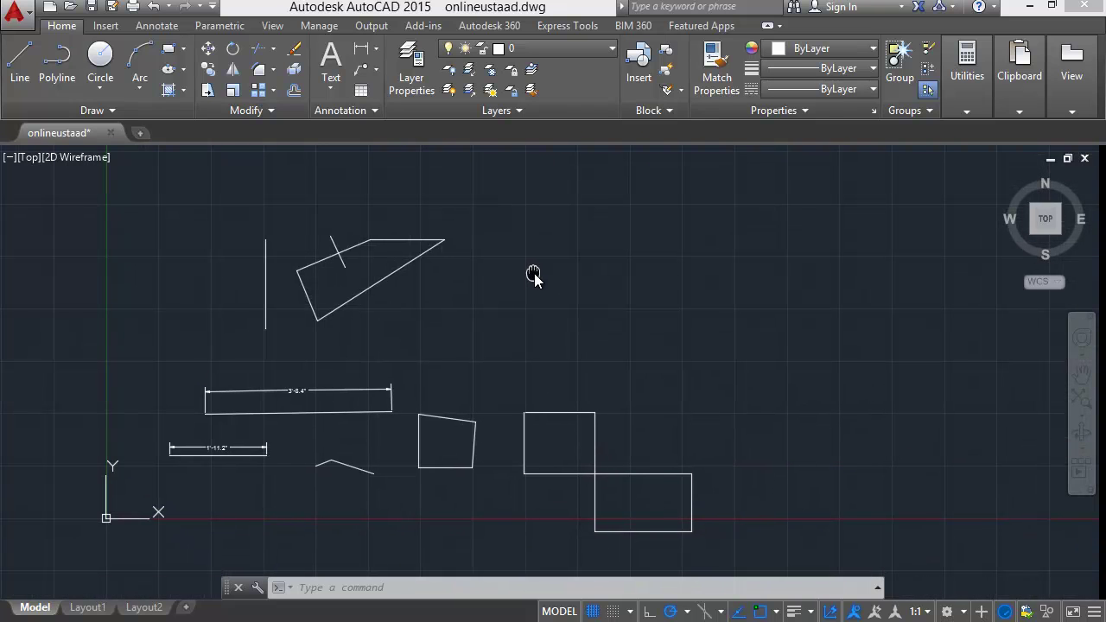
Pan the drawing slightly to the right with the navigation bar's Pan tool
{"action": "left_click", "coordinate": [1083, 375]}
{"action": "left_click_drag", "start_coordinate": [598, 326], "coordinate": [619, 331]}
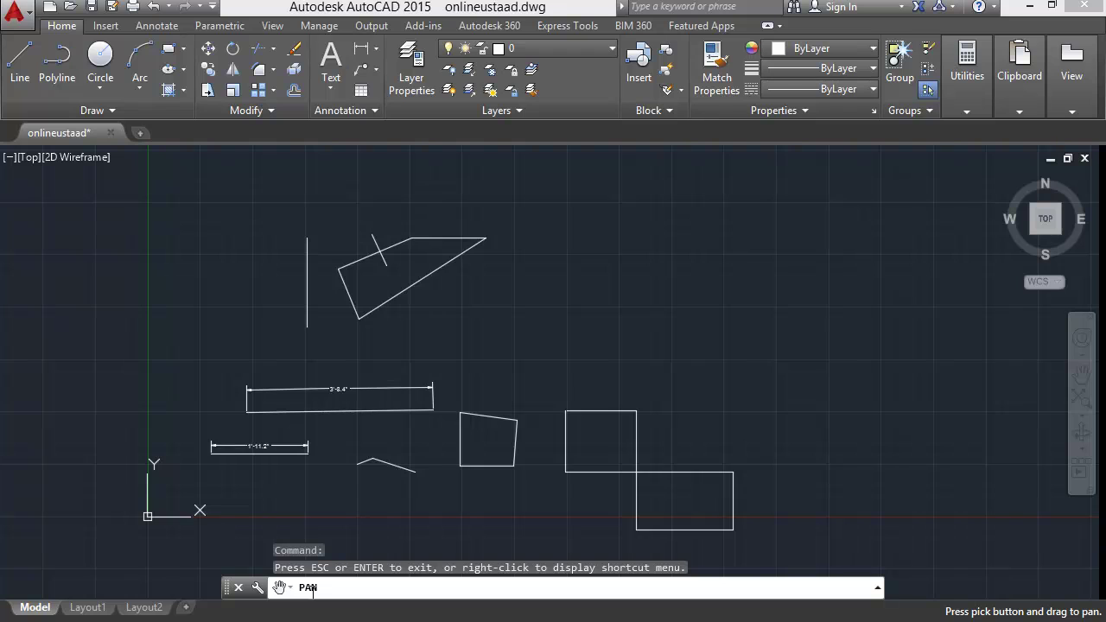
{"action": "key", "text": "Escape"}
Restart the PAN command with the P alias and show the recently used commands list
{"action": "type", "text": "pan"}
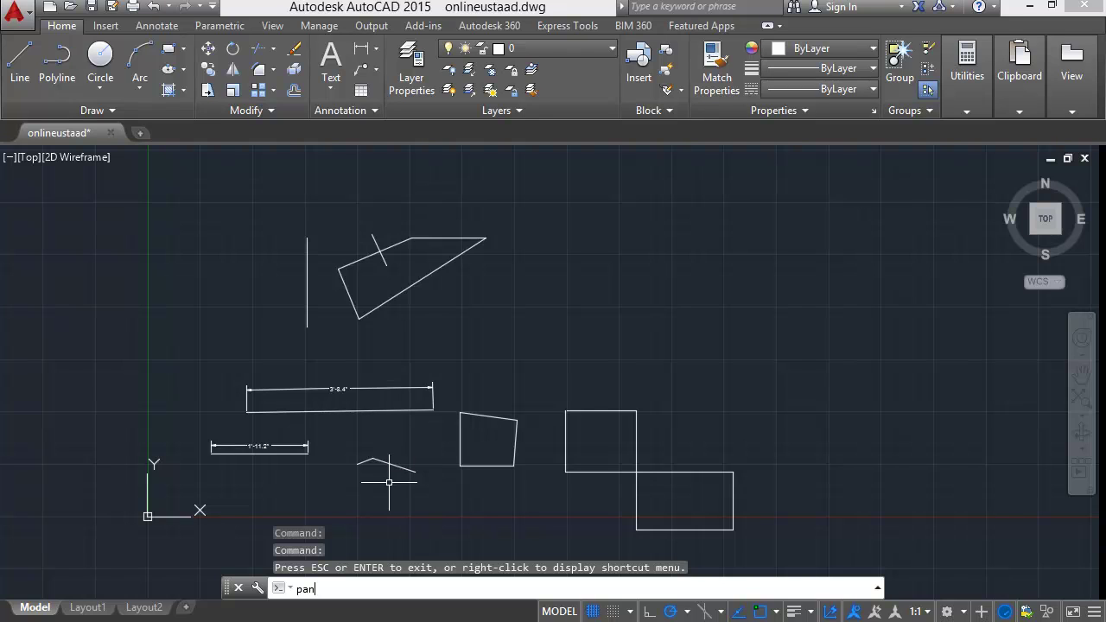
{"action": "key", "text": "Return"}
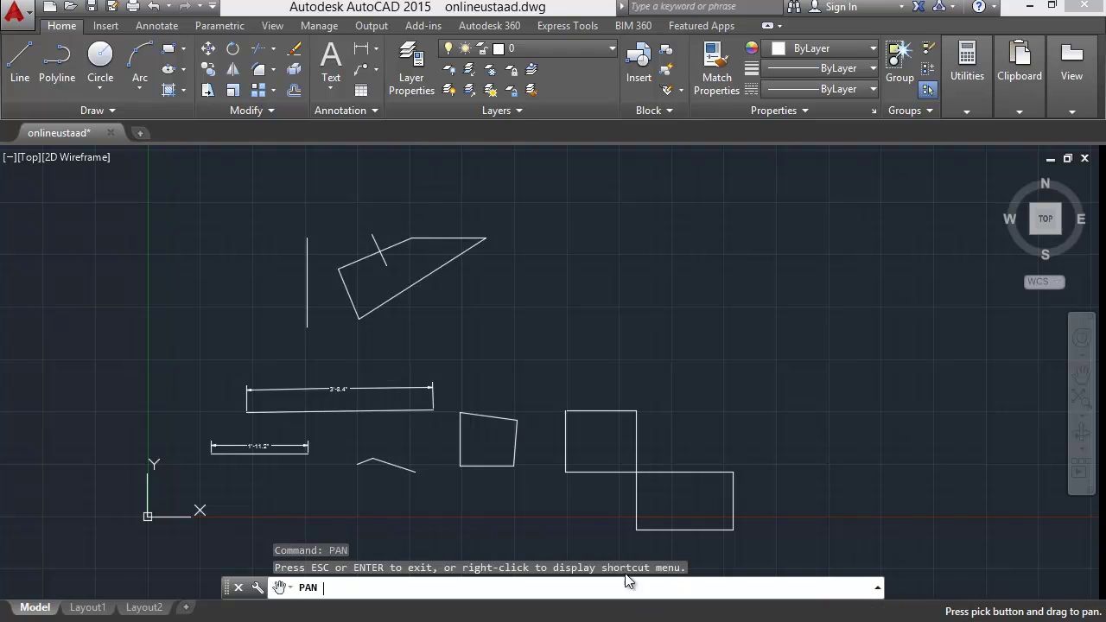
{"action": "left_click", "coordinate": [290, 588]}
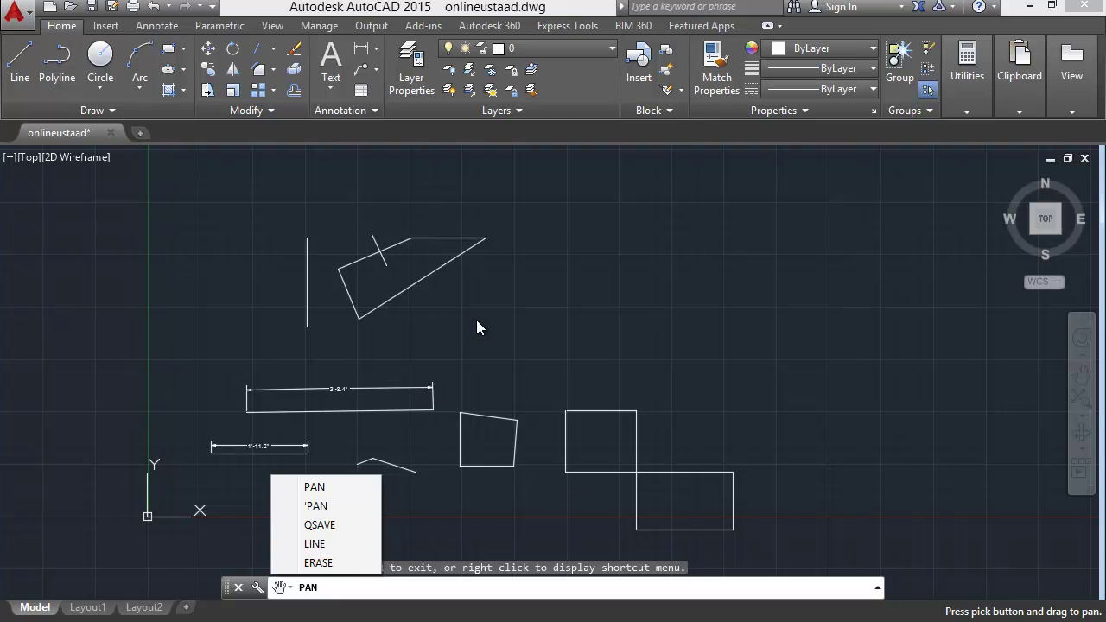
Pan the drawing left, then back right and down, and exit Pan
{"action": "left_click", "coordinate": [474, 345]}
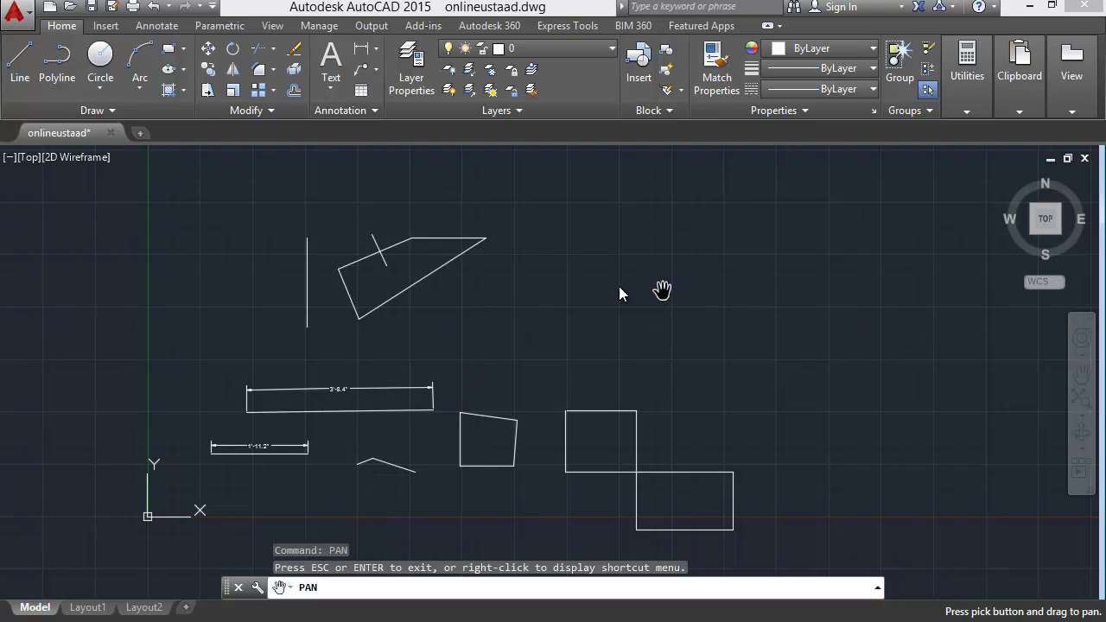
{"action": "mouse_move", "coordinate": [524, 263]}
{"action": "left_mouse_down"}
{"action": "mouse_move", "coordinate": [405, 254]}
{"action": "mouse_move", "coordinate": [443, 270]}
{"action": "left_mouse_up"}
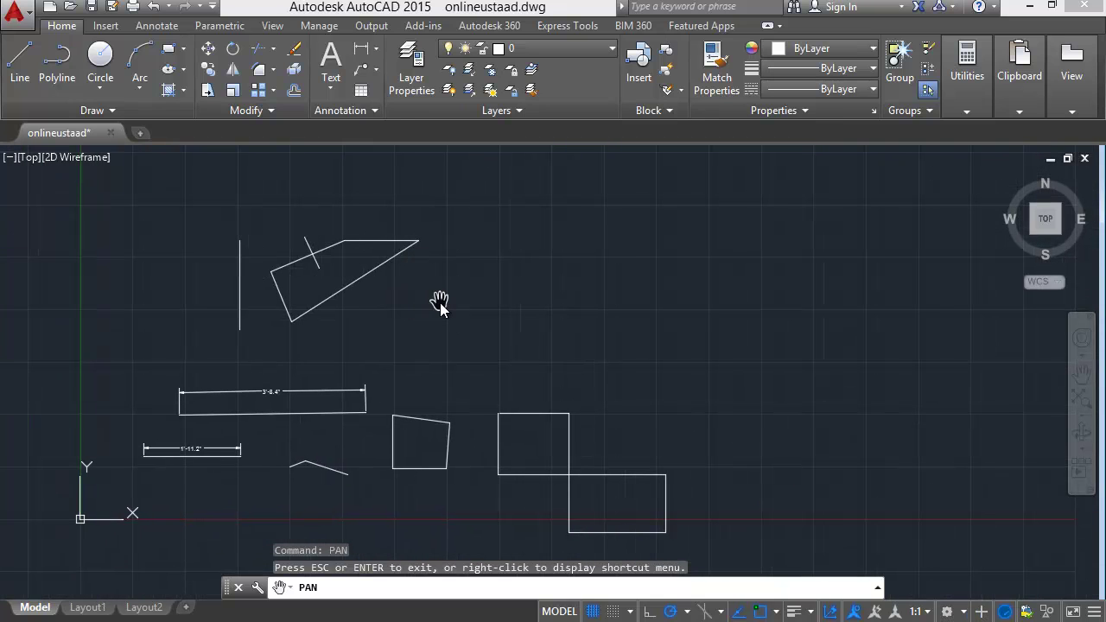
{"action": "left_click_drag", "start_coordinate": [440, 300], "coordinate": [509, 333]}
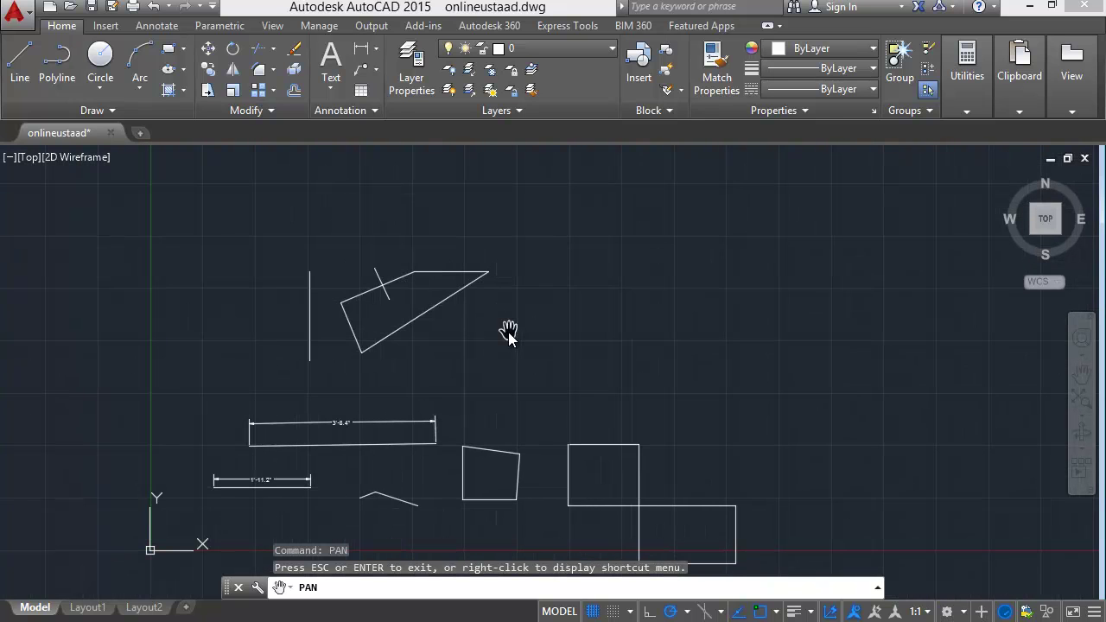
{"action": "key", "text": "Escape"}
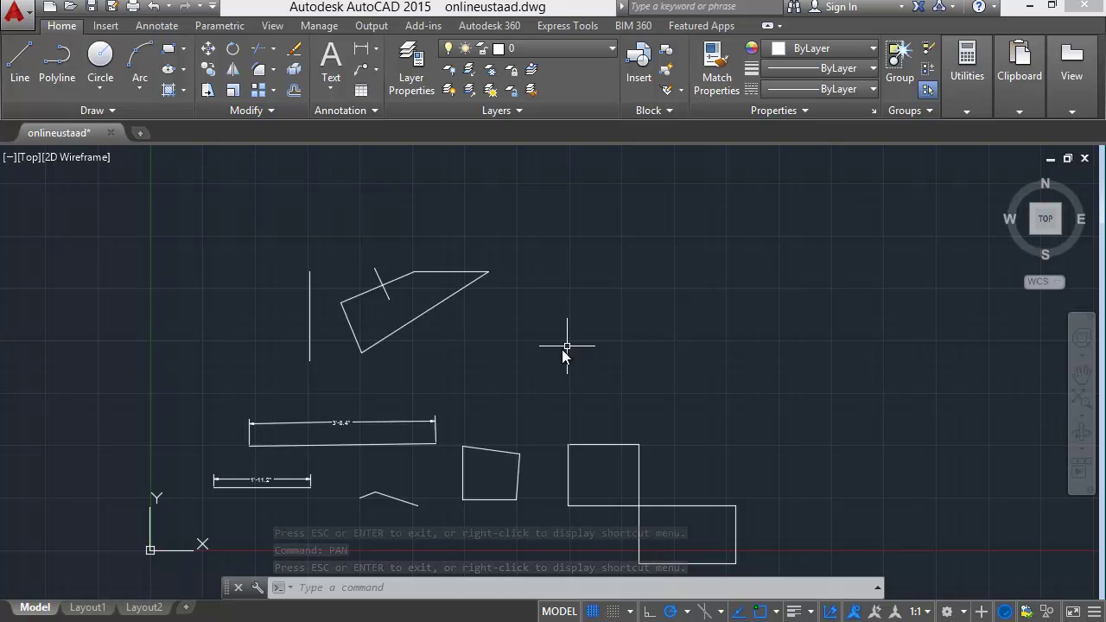
Pan the drawing left, then nudge it slightly right and down with P and exit Pan
{"action": "mouse_move", "coordinate": [521, 375]}
{"action": "middle_mouse_down"}
{"action": "mouse_move", "coordinate": [575, 375]}
{"action": "mouse_move", "coordinate": [436, 363]}
{"action": "middle_mouse_up"}
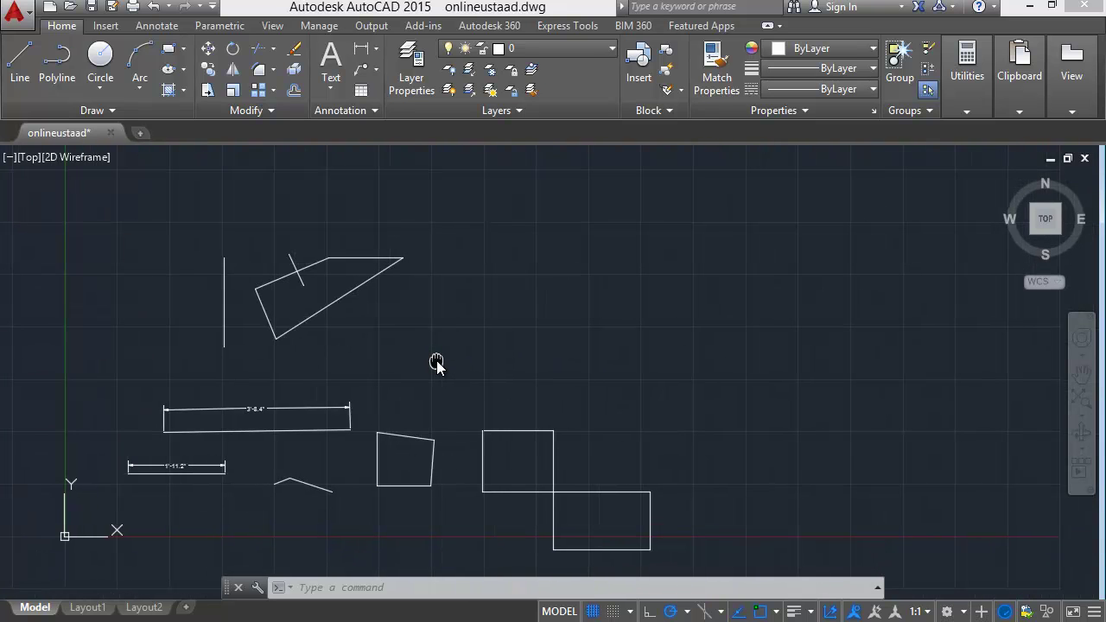
{"action": "type", "text": "pan"}
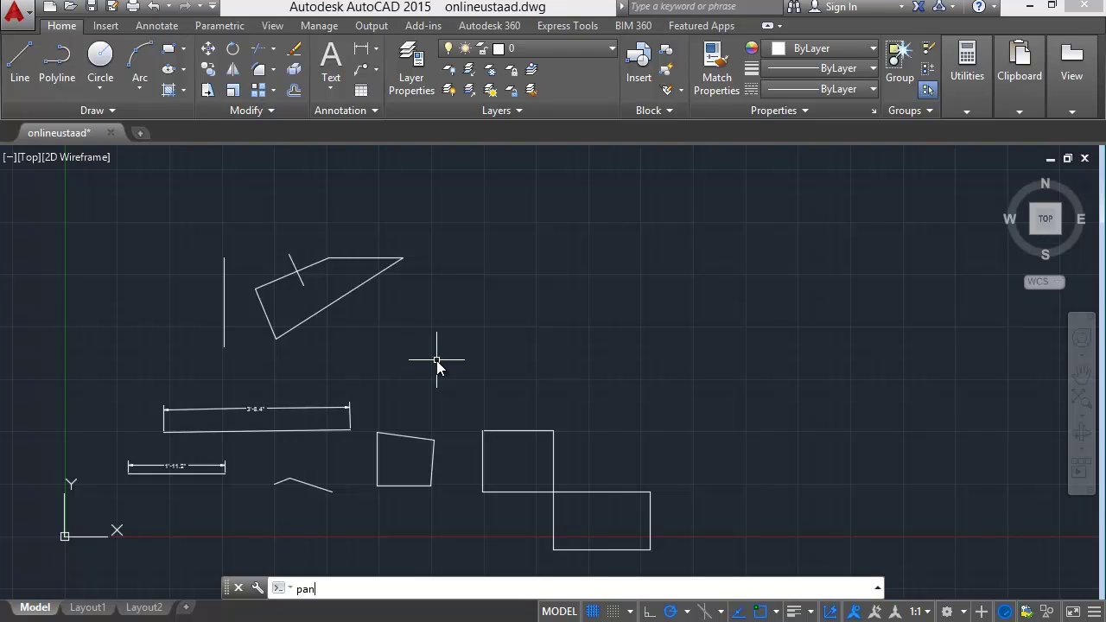
{"action": "key", "text": "Return"}
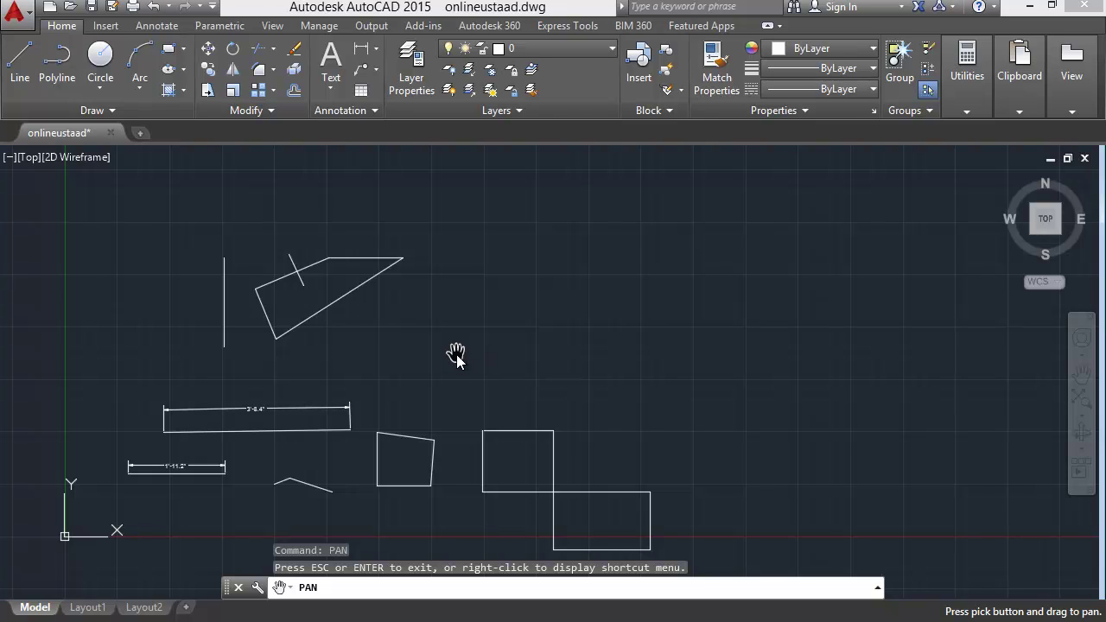
{"action": "mouse_move", "coordinate": [456, 356]}
{"action": "left_mouse_down"}
{"action": "mouse_move", "coordinate": [541, 365]}
{"action": "mouse_move", "coordinate": [466, 361]}
{"action": "left_mouse_up"}
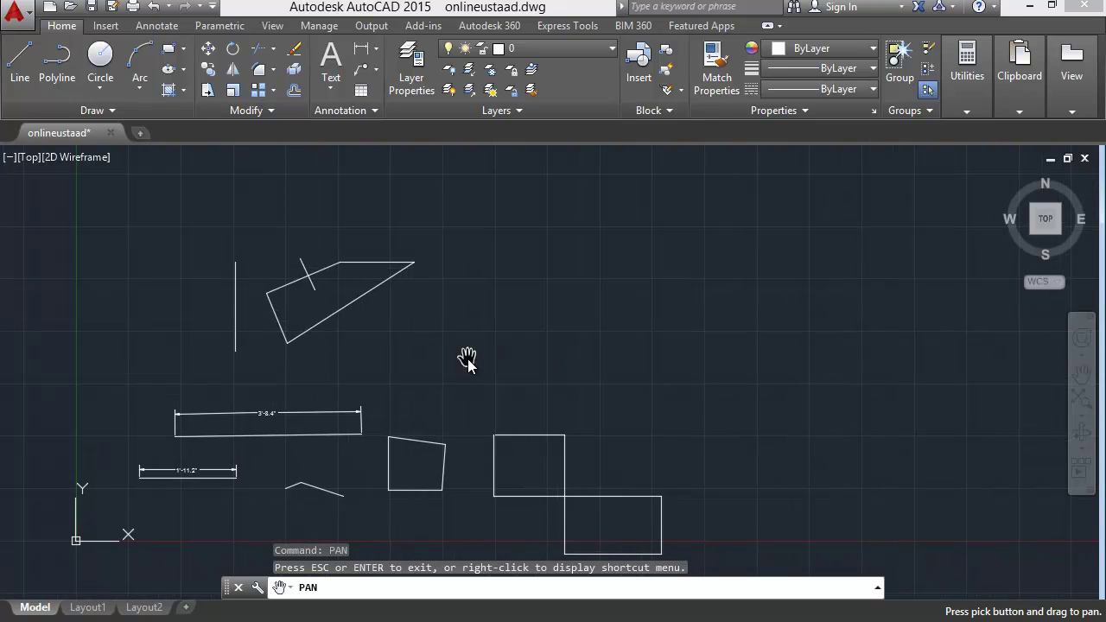
{"action": "key", "text": "Escape"}
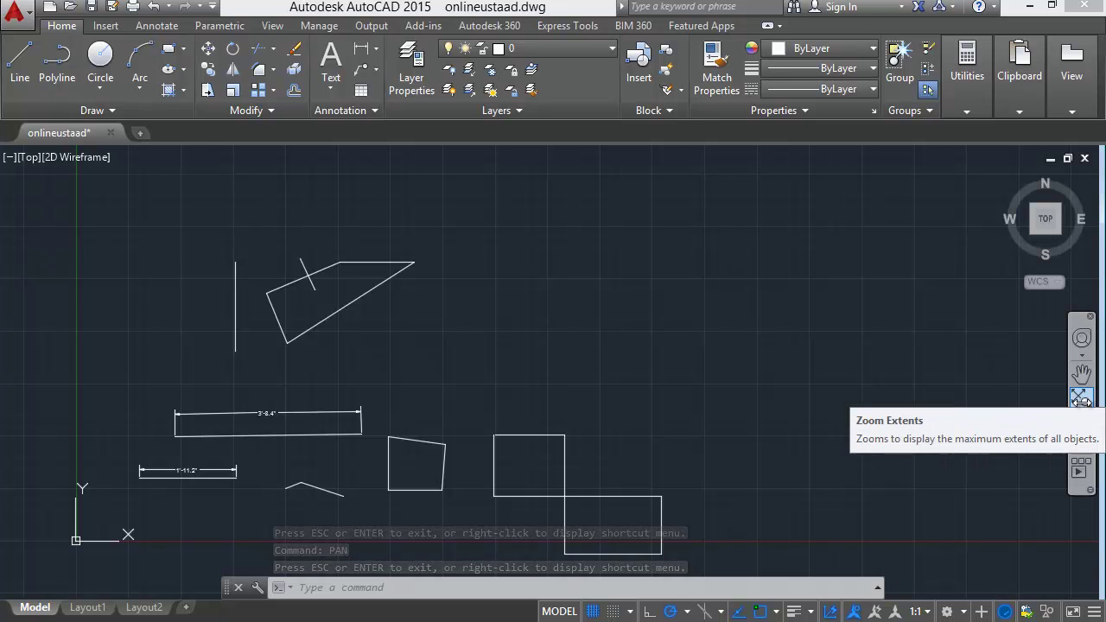
Wheel-zoom in and out, then pan the drawing left and up
{"action": "scroll", "coordinate": [371, 334], "scroll_direction": "down", "scroll_amount": 5}
{"action": "scroll", "coordinate": [371, 334], "scroll_direction": "up", "scroll_amount": 8}
{"action": "scroll", "coordinate": [367, 334], "scroll_direction": "up", "scroll_amount": 5}
{"action": "scroll", "coordinate": [518, 486], "scroll_direction": "down", "scroll_amount": 3}
{"action": "scroll", "coordinate": [592, 469], "scroll_direction": "down", "scroll_amount": 3}
{"action": "scroll", "coordinate": [456, 358], "scroll_direction": "down", "scroll_amount": 2}
{"action": "scroll", "coordinate": [456, 358], "scroll_direction": "down", "scroll_amount": 5}
{"action": "scroll", "coordinate": [524, 424], "scroll_direction": "up", "scroll_amount": 2}
{"action": "scroll", "coordinate": [516, 420], "scroll_direction": "up", "scroll_amount": 5}
{"action": "scroll", "coordinate": [536, 414], "scroll_direction": "down", "scroll_amount": 2}
{"action": "middle_click_drag", "start_coordinate": [541, 409], "coordinate": [349, 373]}
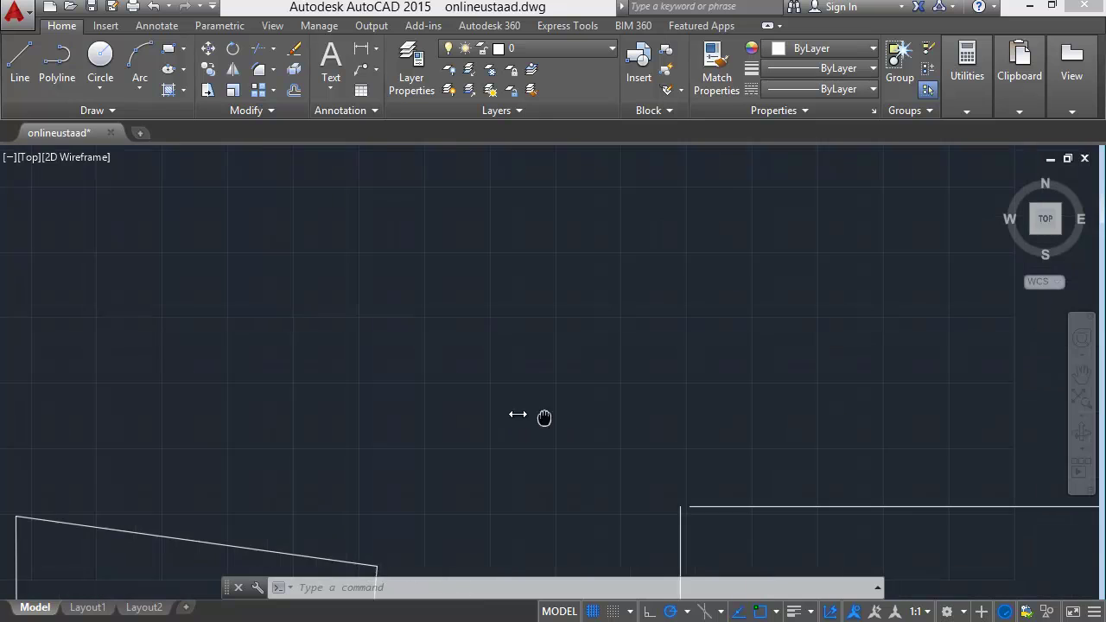
Fit all objects with Zoom Extents, window-zoom a region, then zoom extents again
{"action": "left_click", "coordinate": [1082, 399]}
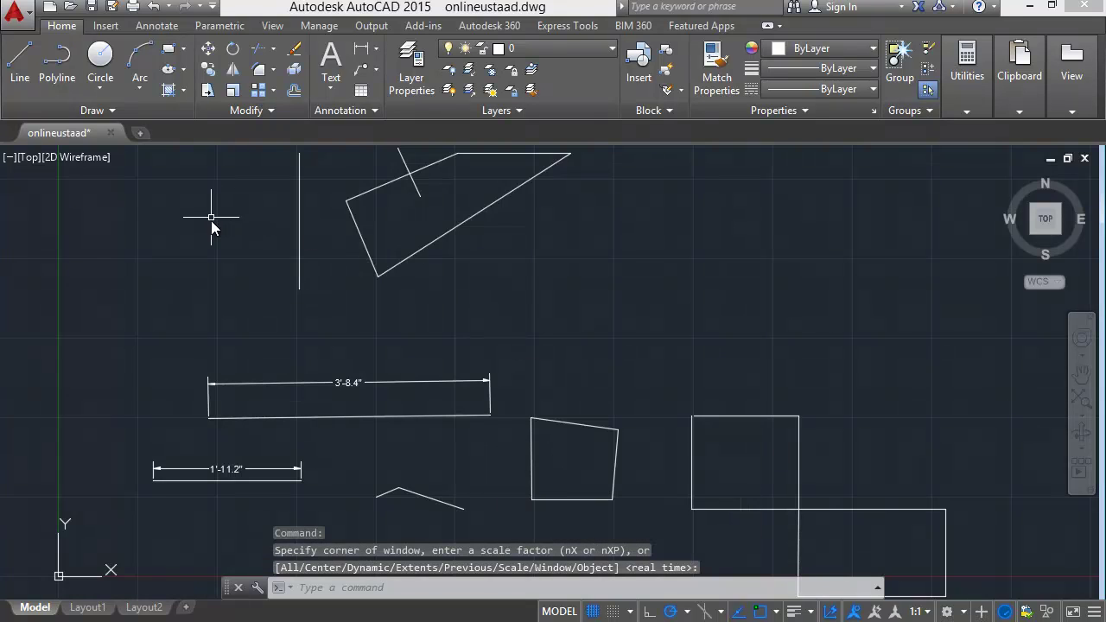
{"action": "middle_click_drag", "start_coordinate": [213, 222], "coordinate": [216, 251]}
{"action": "scroll", "coordinate": [216, 250], "scroll_direction": "down", "scroll_amount": 2}
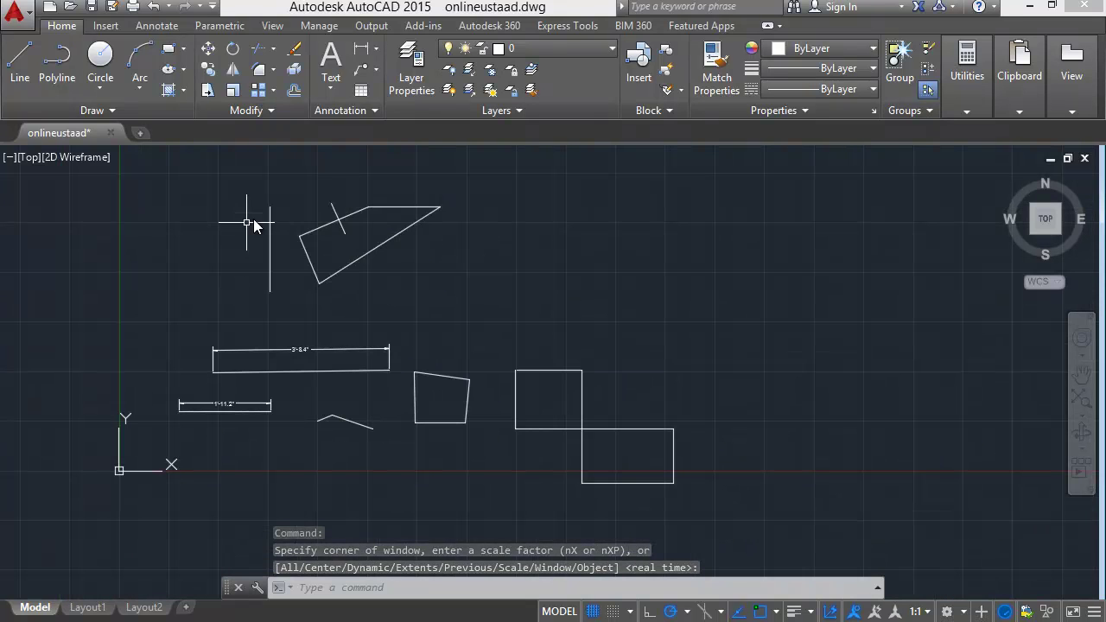
{"action": "scroll", "coordinate": [400, 273], "scroll_direction": "up", "scroll_amount": 2}
{"action": "scroll", "coordinate": [399, 272], "scroll_direction": "up", "scroll_amount": 2}
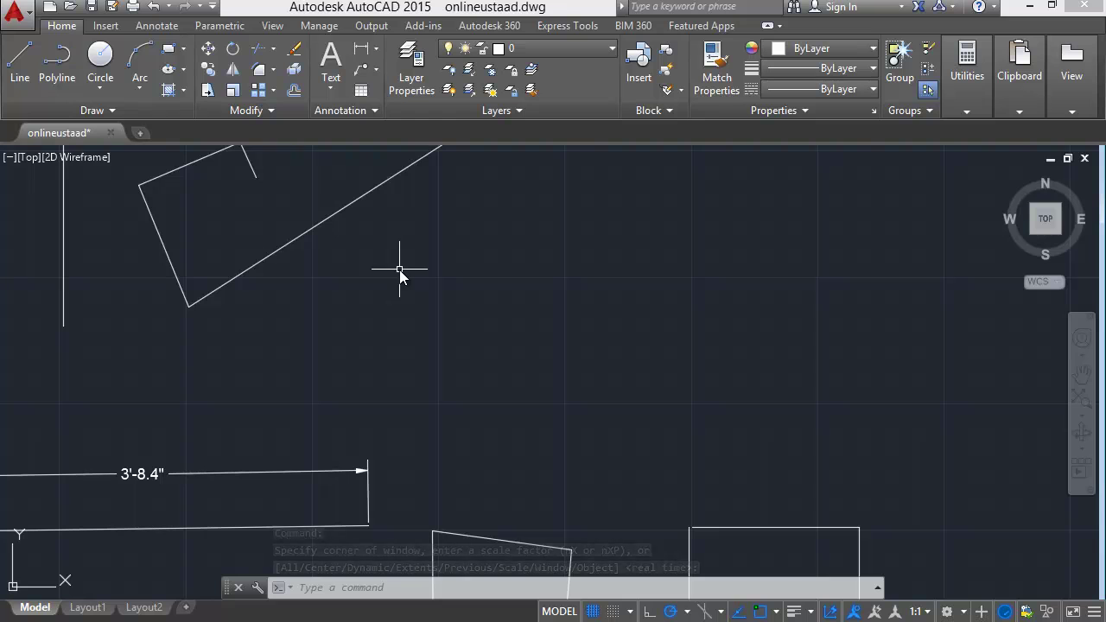
{"action": "scroll", "coordinate": [818, 368], "scroll_direction": "up", "scroll_amount": 3}
{"action": "left_click", "coordinate": [1080, 395]}
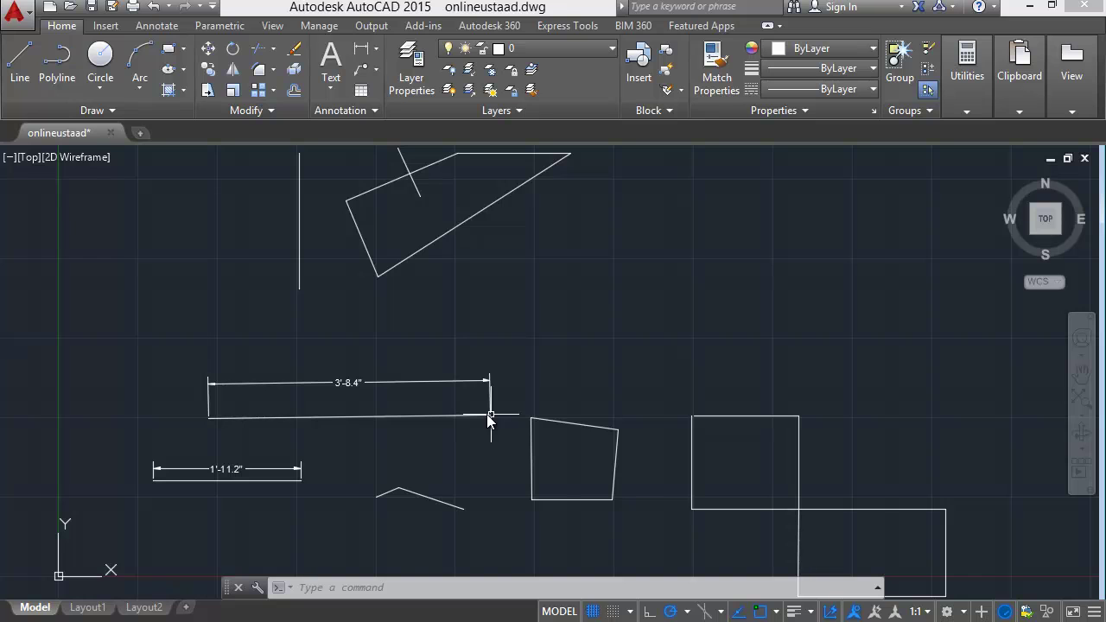
Scroll out until the drawing shrinks to a tiny cluster near the origin
{"action": "scroll", "coordinate": [455, 418], "scroll_direction": "down", "scroll_amount": 6}
{"action": "scroll", "coordinate": [459, 434], "scroll_direction": "down", "scroll_amount": 2}
{"action": "scroll", "coordinate": [462, 437], "scroll_direction": "up", "scroll_amount": 10}
{"action": "scroll", "coordinate": [462, 437], "scroll_direction": "down", "scroll_amount": 9}
{"action": "scroll", "coordinate": [461, 437], "scroll_direction": "down", "scroll_amount": 1}
{"action": "scroll", "coordinate": [463, 437], "scroll_direction": "up", "scroll_amount": 2}
{"action": "scroll", "coordinate": [463, 432], "scroll_direction": "down", "scroll_amount": 1}
{"action": "scroll", "coordinate": [463, 431], "scroll_direction": "up", "scroll_amount": 8}
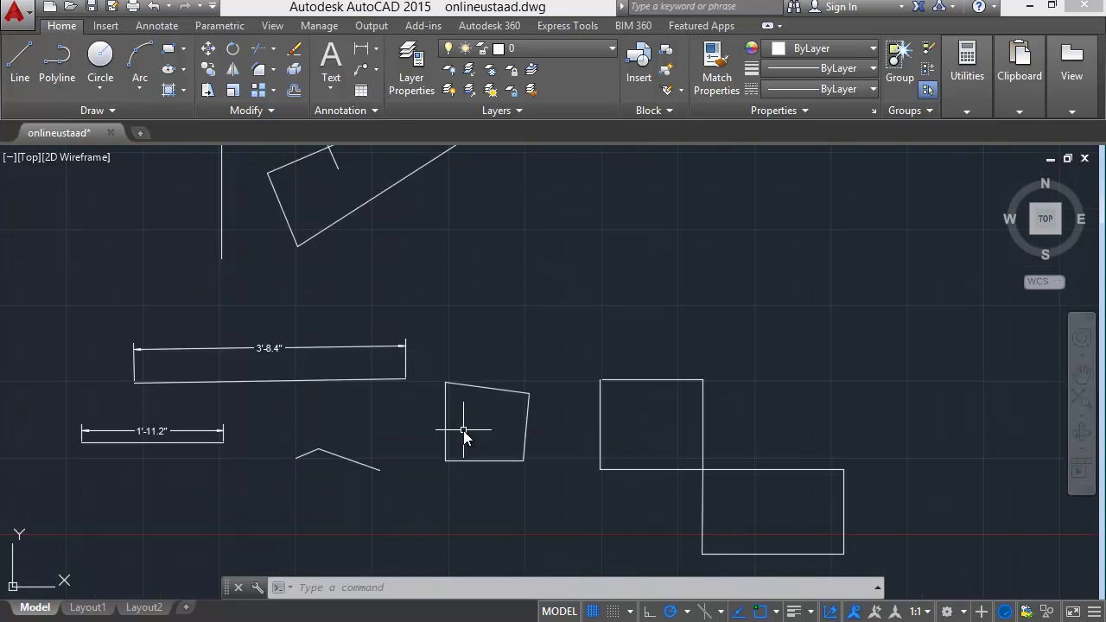
{"action": "scroll", "coordinate": [463, 431], "scroll_direction": "down", "scroll_amount": 8}
{"action": "scroll", "coordinate": [462, 430], "scroll_direction": "down", "scroll_amount": 3}
Regenerate the drawing display twice with R and RE
{"action": "type", "text": "r"}
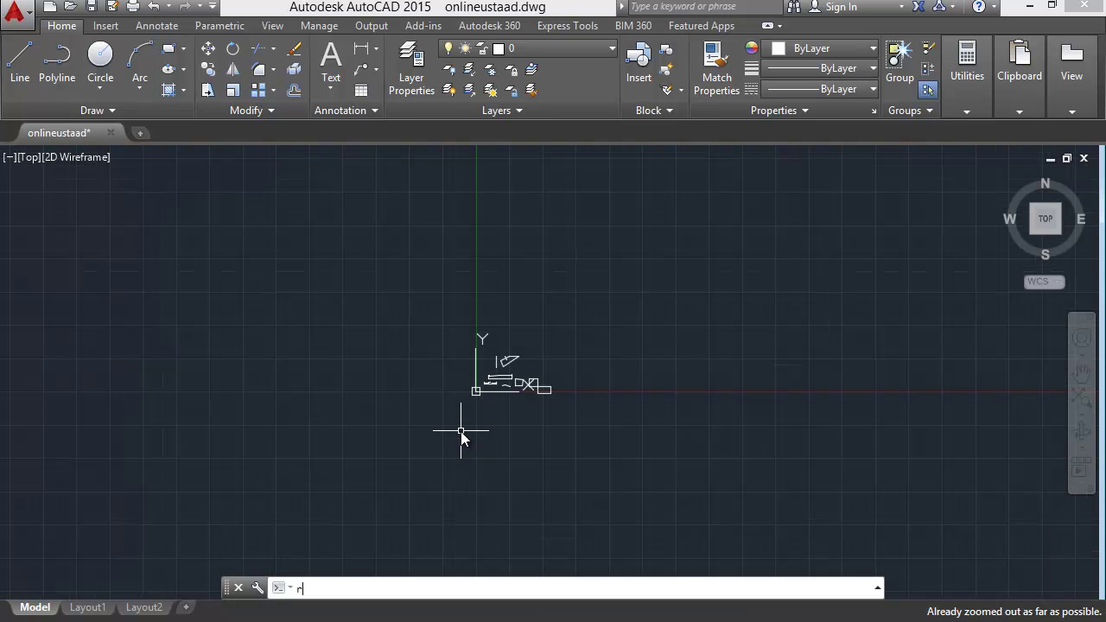
{"action": "key", "text": "Return"}
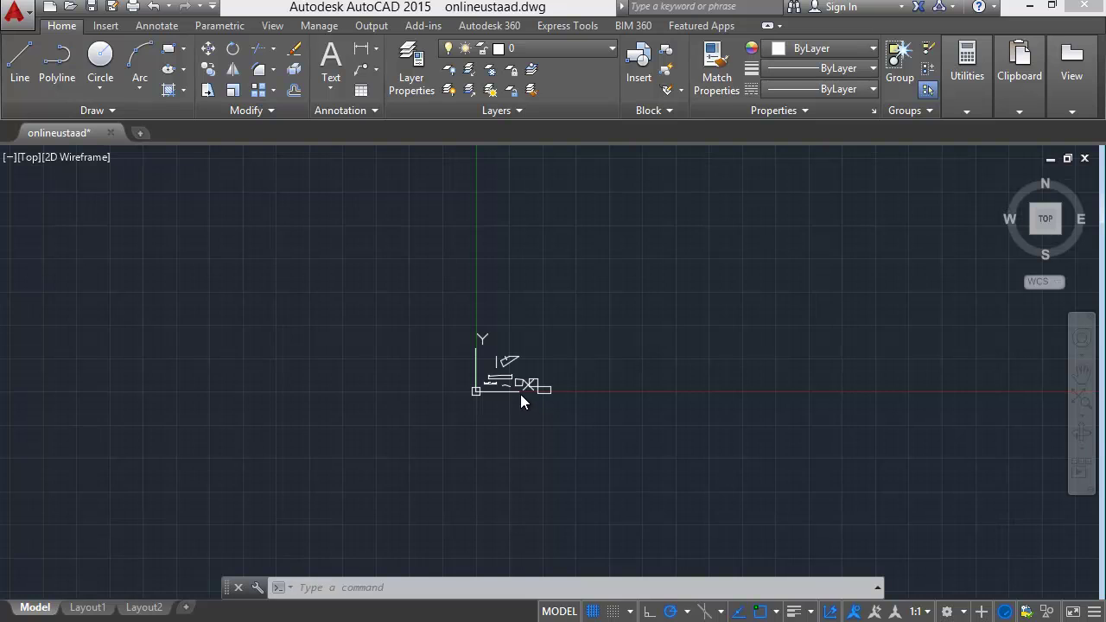
{"action": "scroll", "coordinate": [518, 391], "scroll_direction": "down", "scroll_amount": 4}
{"action": "scroll", "coordinate": [519, 391], "scroll_direction": "down", "scroll_amount": 2}
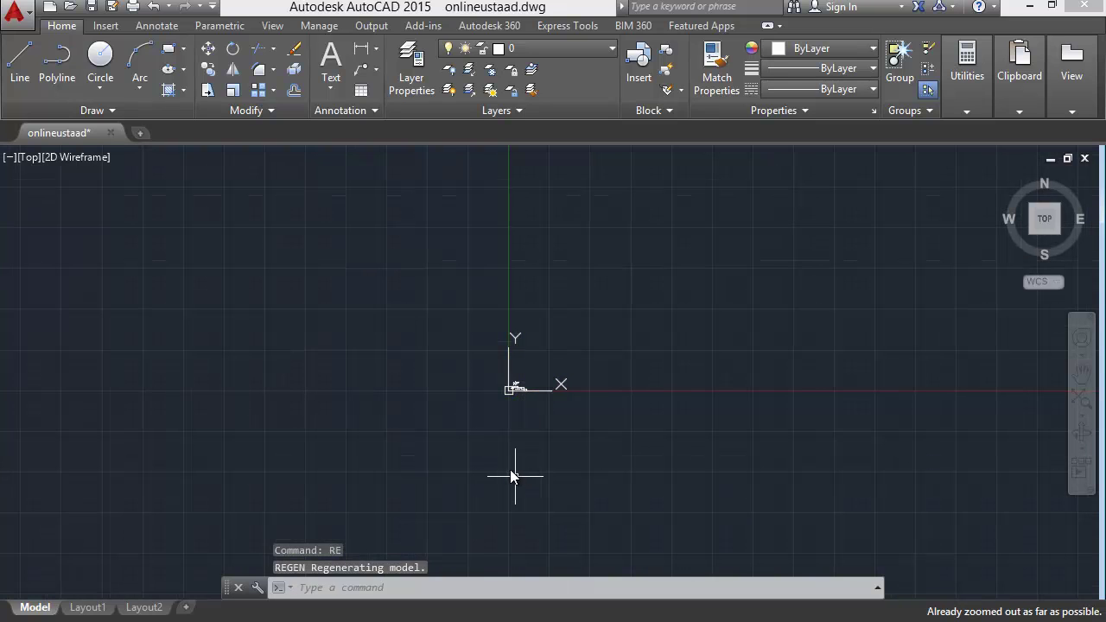
{"action": "type", "text": "re"}
{"action": "key", "text": "Return"}
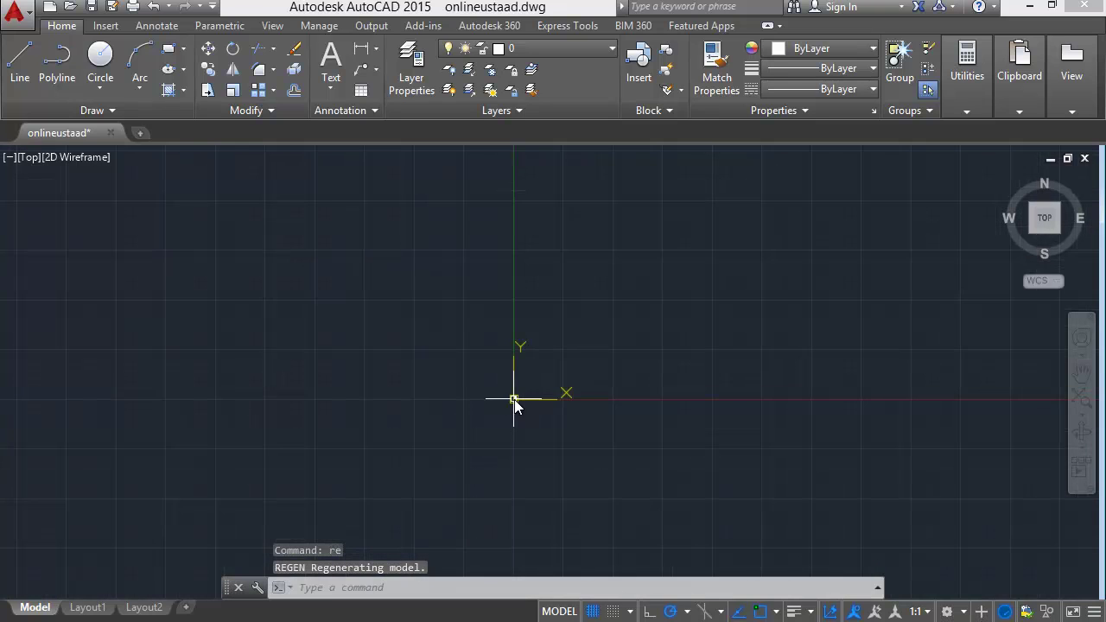
Wheel-zoom, pan slightly left, and use Zoom Extents to fit all objects
{"action": "scroll", "coordinate": [524, 415], "scroll_direction": "up", "scroll_amount": 1}
{"action": "scroll", "coordinate": [644, 435], "scroll_direction": "up", "scroll_amount": 1}
{"action": "scroll", "coordinate": [691, 421], "scroll_direction": "up", "scroll_amount": 1}
{"action": "scroll", "coordinate": [691, 421], "scroll_direction": "up", "scroll_amount": 2}
{"action": "scroll", "coordinate": [521, 410], "scroll_direction": "down", "scroll_amount": 2}
{"action": "scroll", "coordinate": [587, 430], "scroll_direction": "down", "scroll_amount": 2}
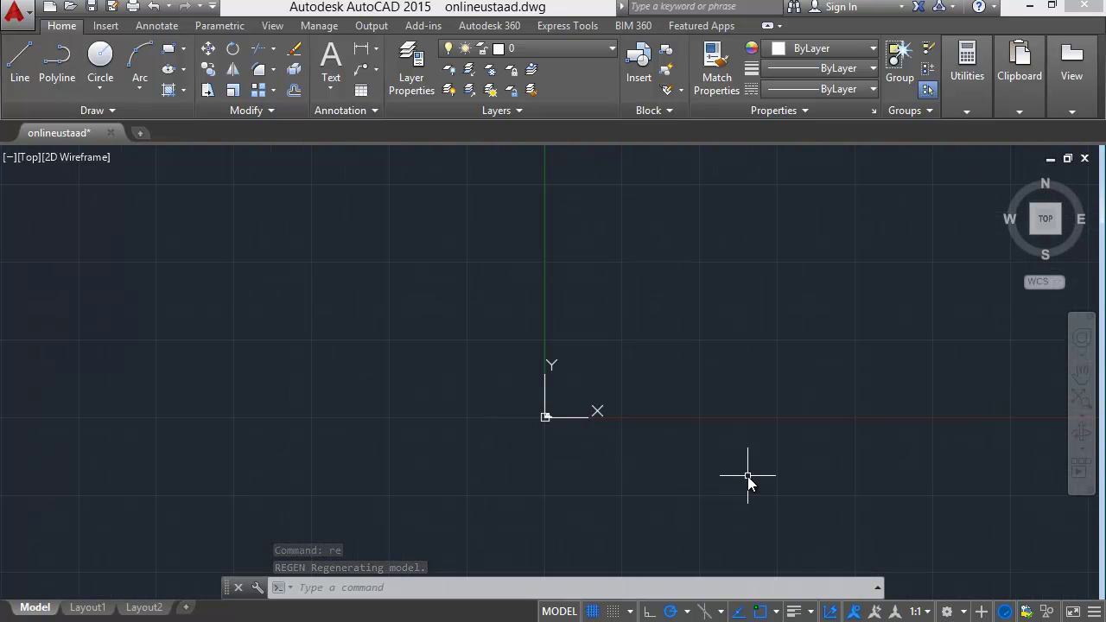
{"action": "scroll", "coordinate": [605, 440], "scroll_direction": "down", "scroll_amount": 2}
{"action": "middle_click_drag", "start_coordinate": [583, 439], "coordinate": [527, 437]}
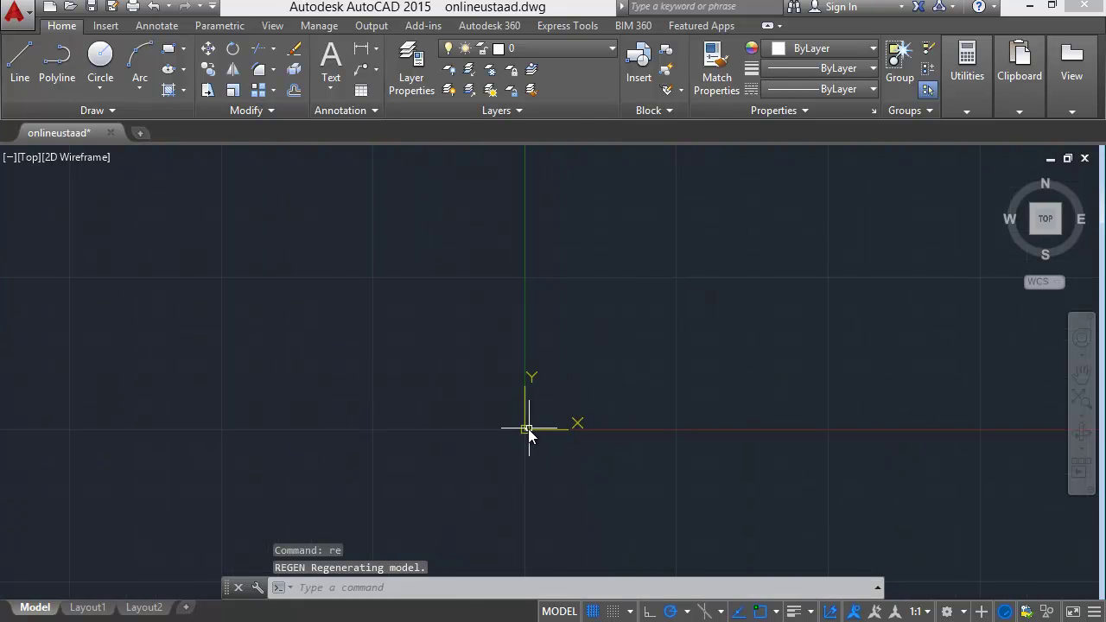
{"action": "left_click", "coordinate": [1080, 399]}
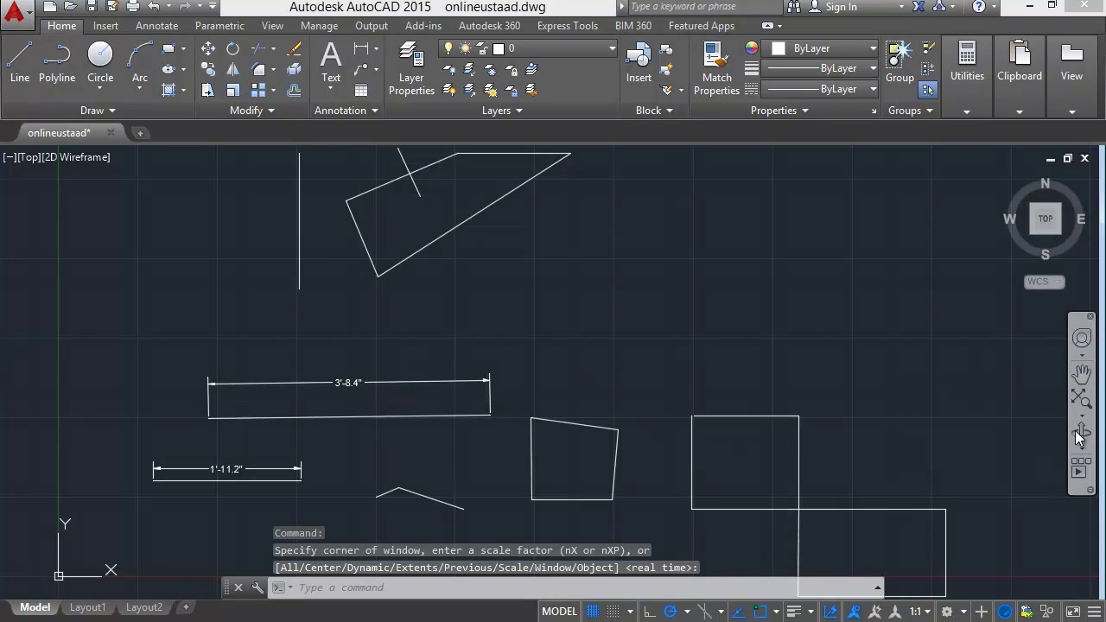
Window-zoom on the 3'-8.4" dimension using Zoom Window from the zoom flyout
{"action": "left_click", "coordinate": [1081, 418]}
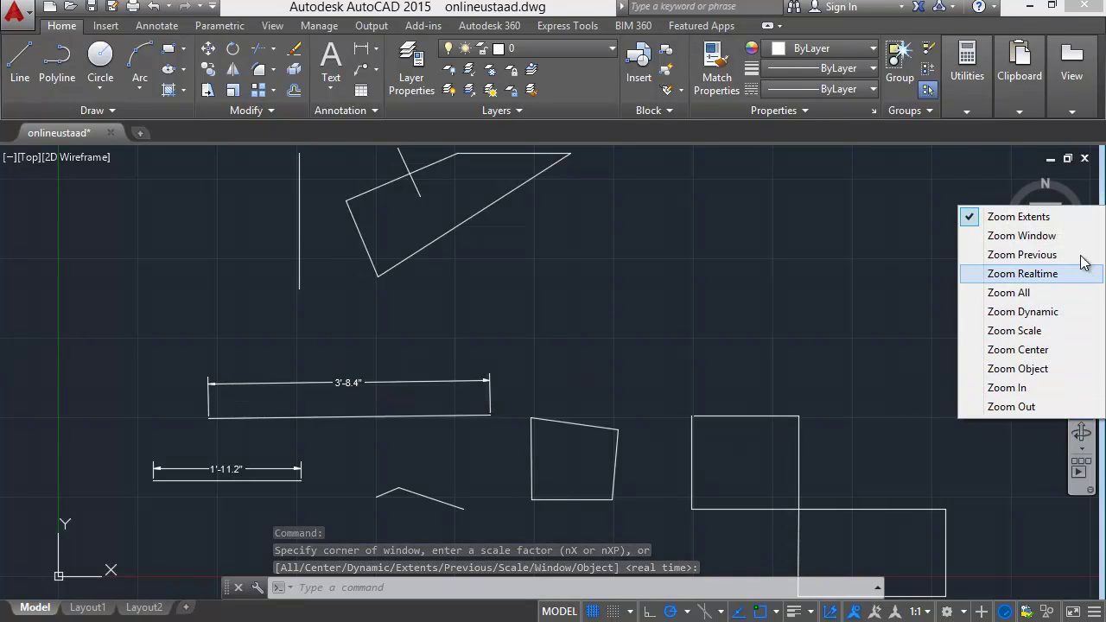
{"action": "left_click", "coordinate": [1018, 236]}
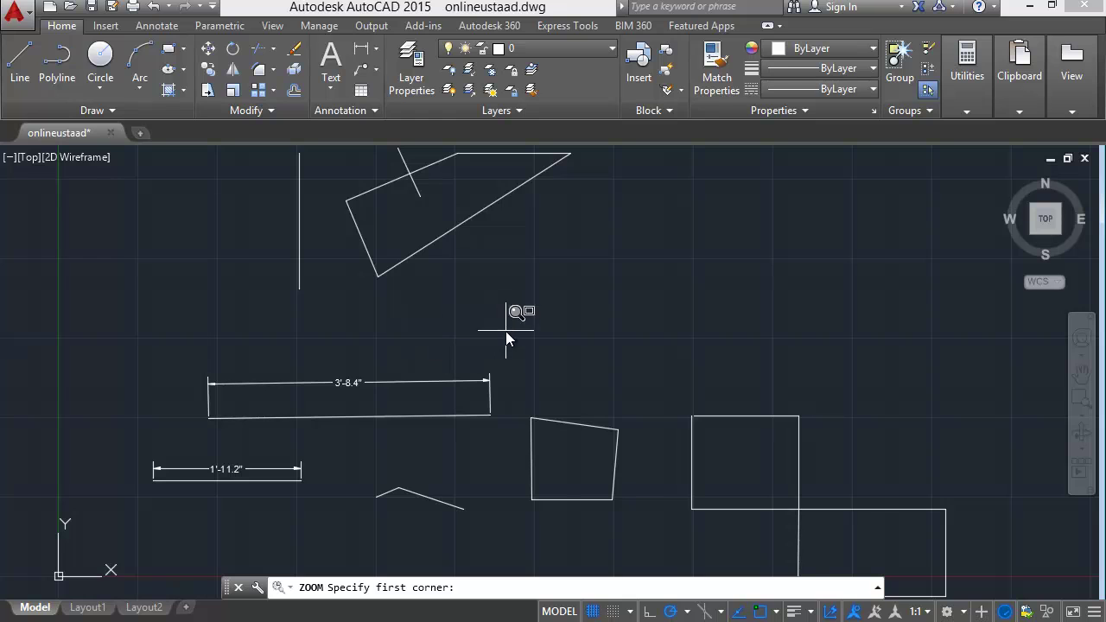
{"action": "left_click", "coordinate": [294, 429]}
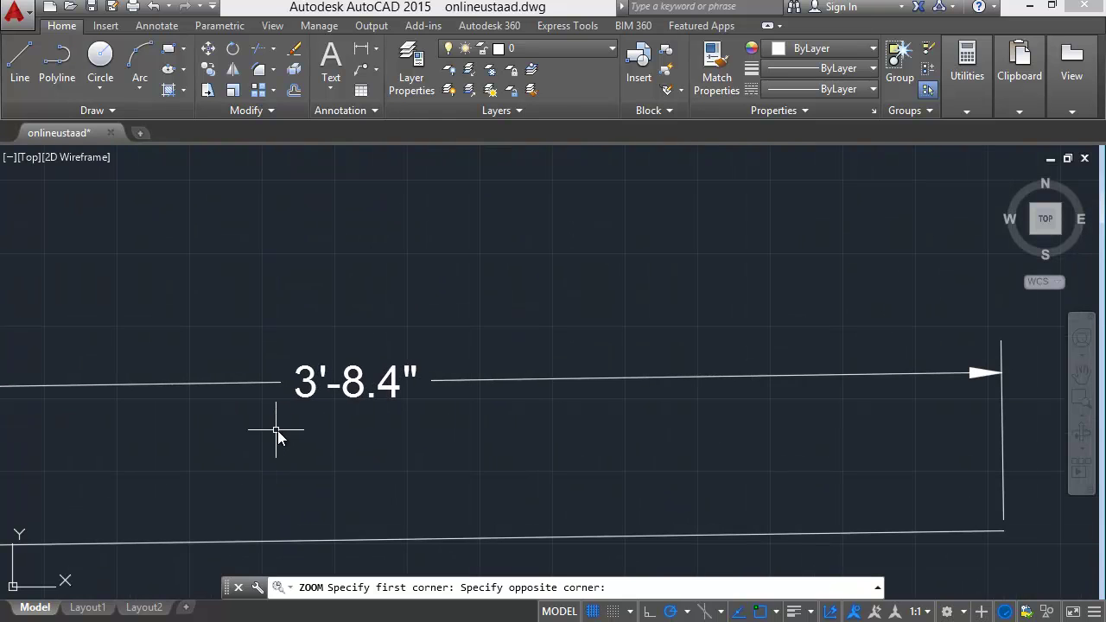
{"action": "left_click", "coordinate": [271, 316]}
{"action": "left_click", "coordinate": [472, 450]}
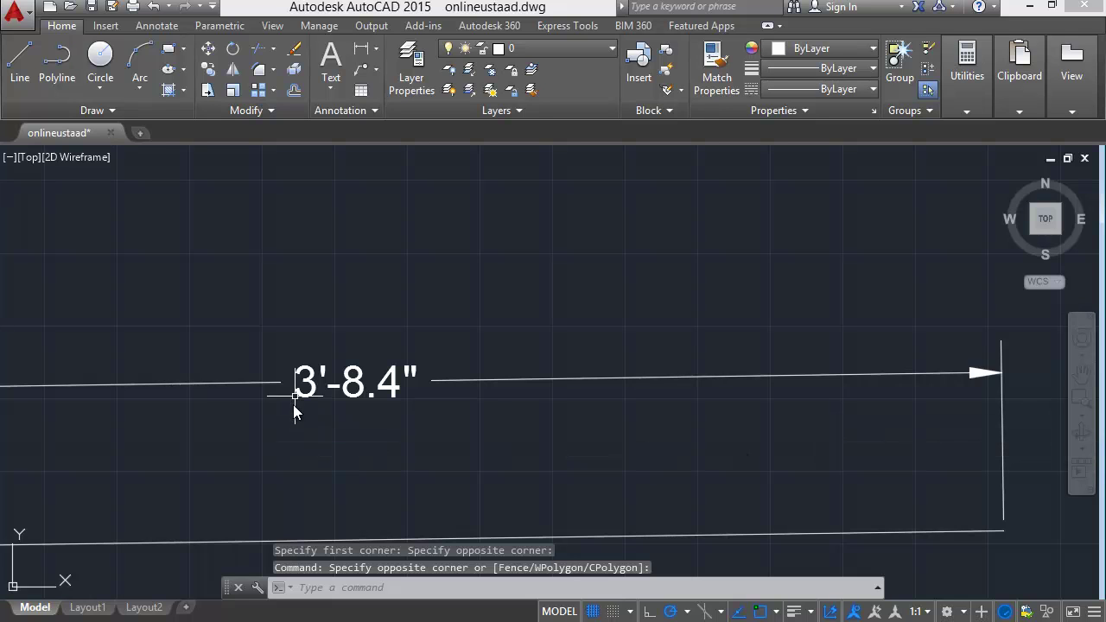
Window-zoom closer onto the 3'-8.4" dimension text with the Z command
{"action": "type", "text": "z"}
{"action": "key", "text": "Return"}
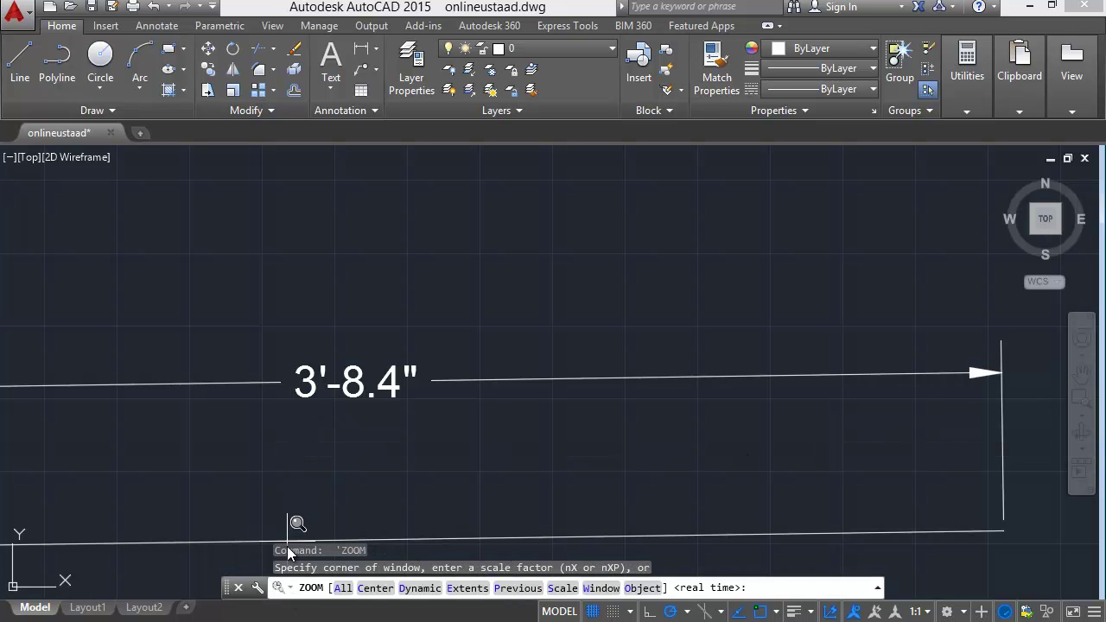
{"action": "left_click", "coordinate": [247, 336]}
{"action": "left_click", "coordinate": [439, 429]}
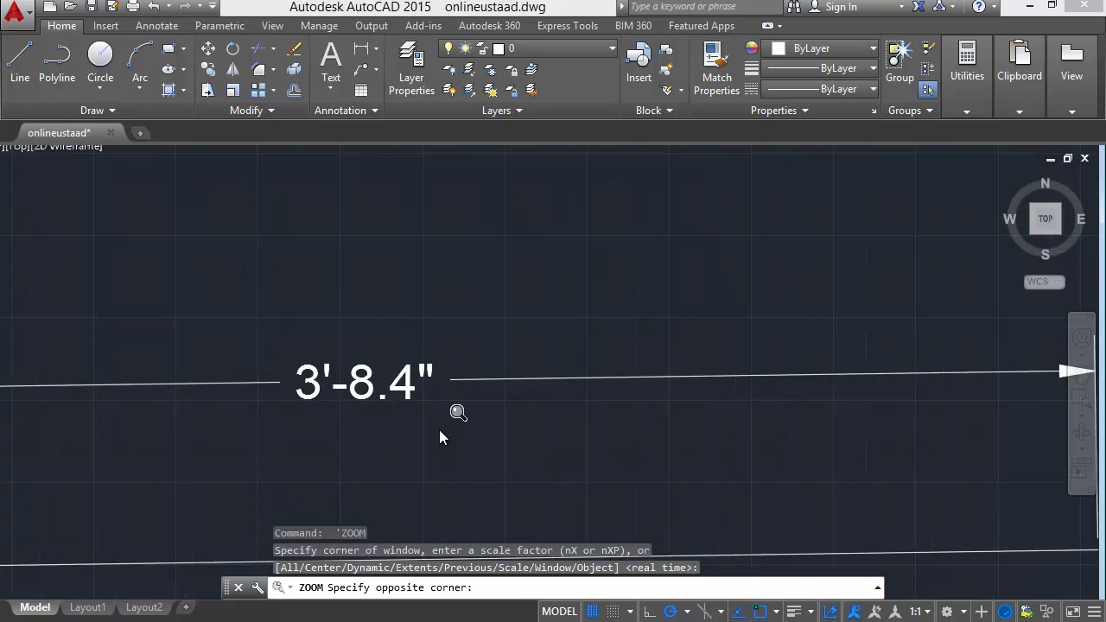
{"action": "left_click", "coordinate": [293, 274]}
{"action": "left_click", "coordinate": [441, 459]}
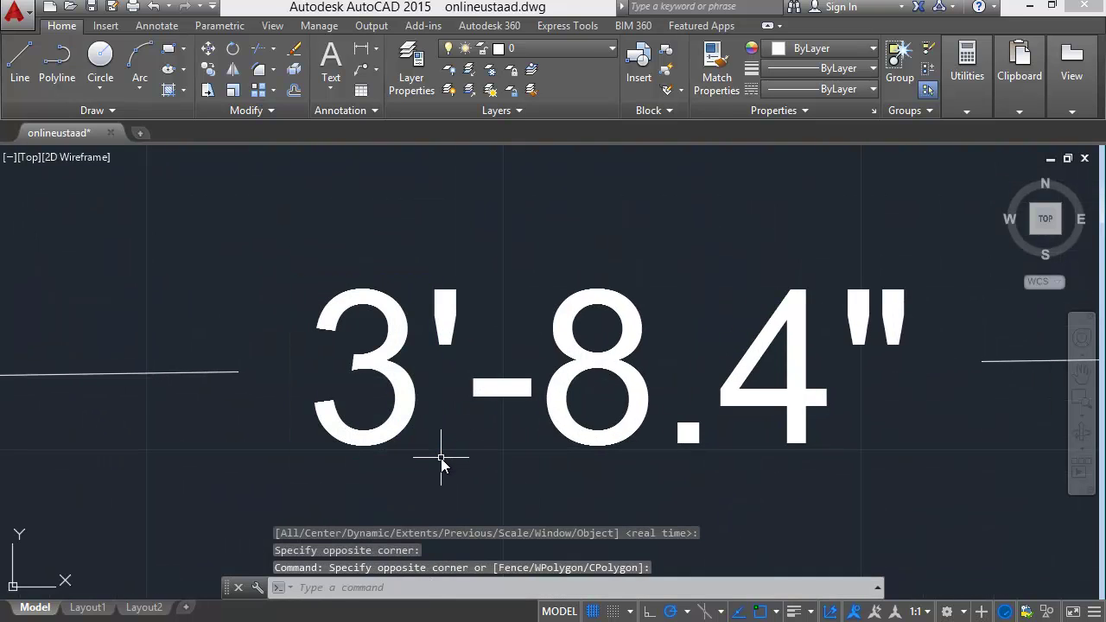
Window-zoom onto the digit 3, then scroll back out and show the zoom options
{"action": "type", "text": "z"}
{"action": "key", "text": "Return"}
{"action": "left_click", "coordinate": [267, 244]}
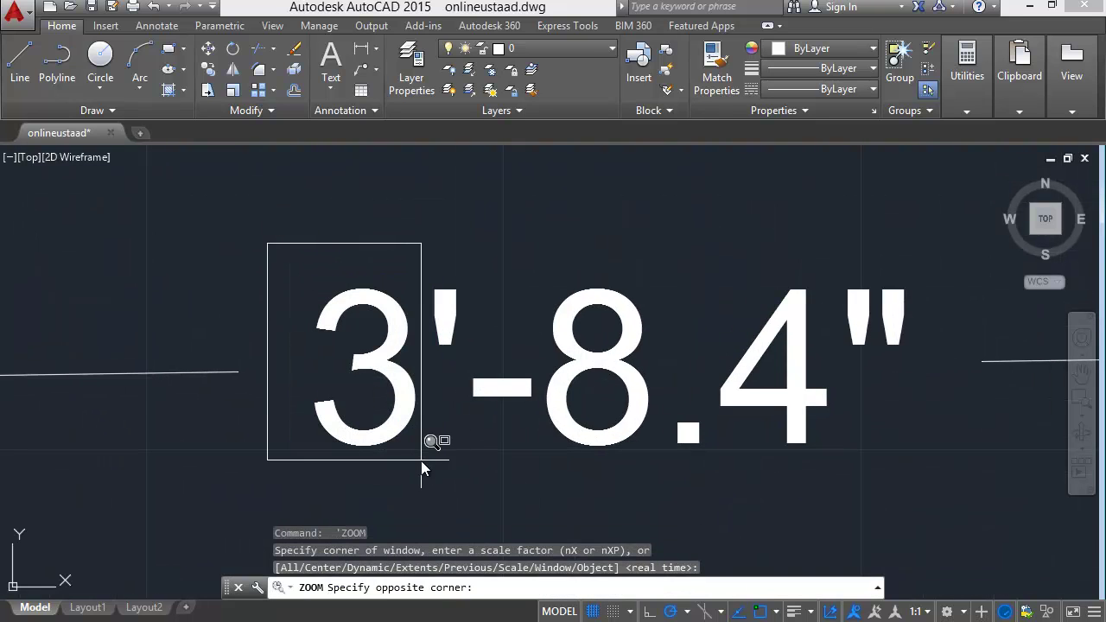
{"action": "left_click", "coordinate": [426, 471]}
{"action": "scroll", "coordinate": [424, 467], "scroll_direction": "down", "scroll_amount": 3}
{"action": "scroll", "coordinate": [425, 467], "scroll_direction": "down", "scroll_amount": 2}
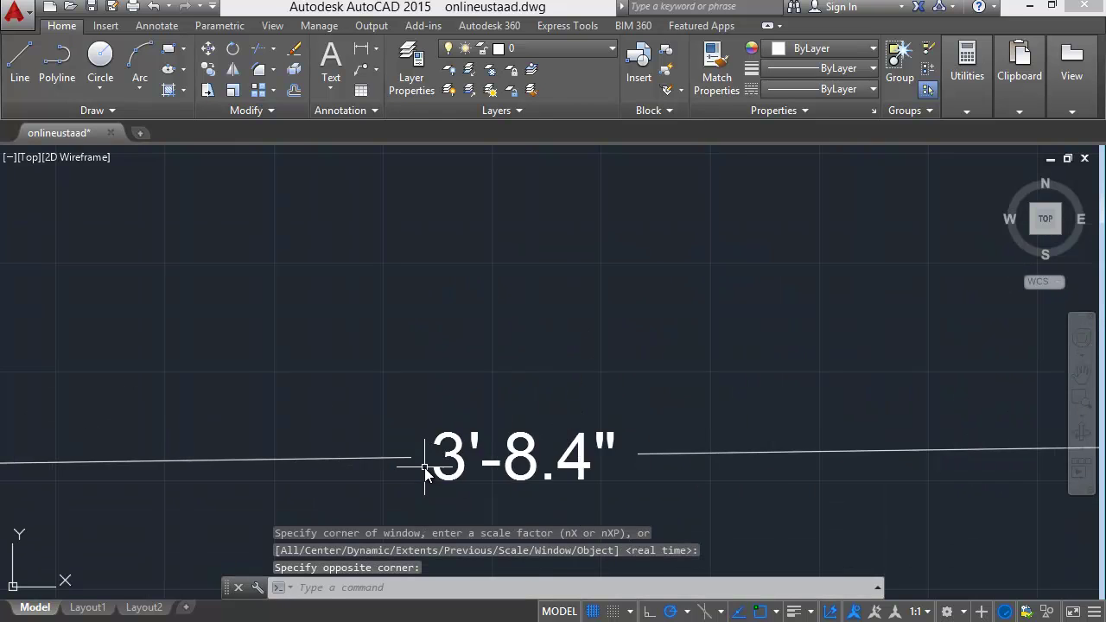
{"action": "scroll", "coordinate": [424, 467], "scroll_direction": "down", "scroll_amount": 4}
{"action": "left_click", "coordinate": [1081, 418]}
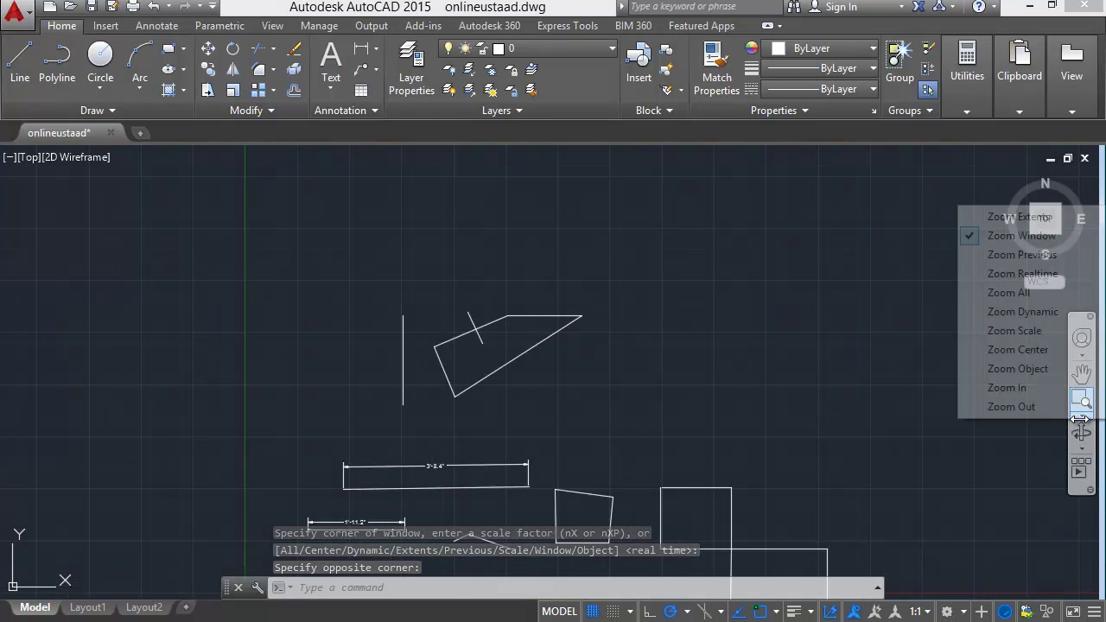
Fit all objects with Zoom Extents, then return to the previous view
{"action": "left_click", "coordinate": [1034, 217]}
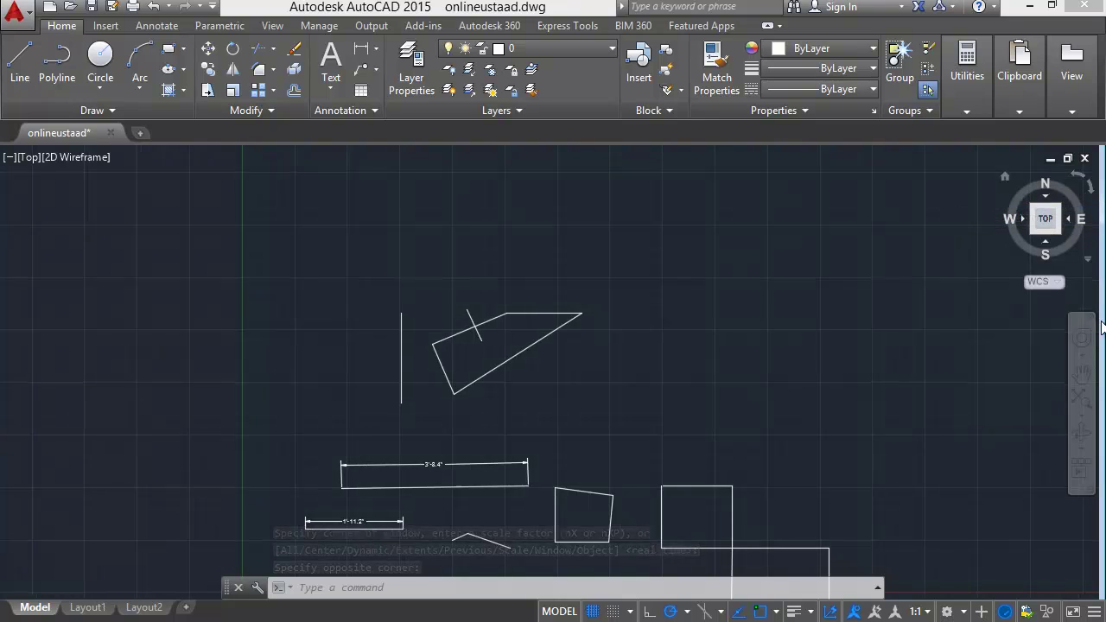
{"action": "left_click", "coordinate": [1084, 423]}
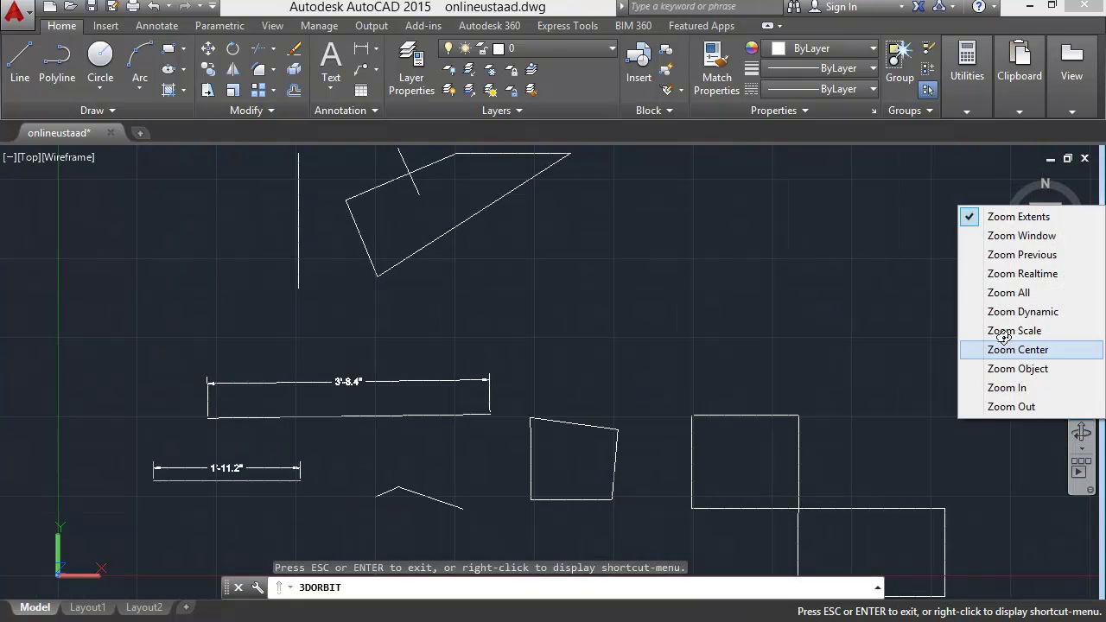
{"action": "left_click", "coordinate": [1016, 253]}
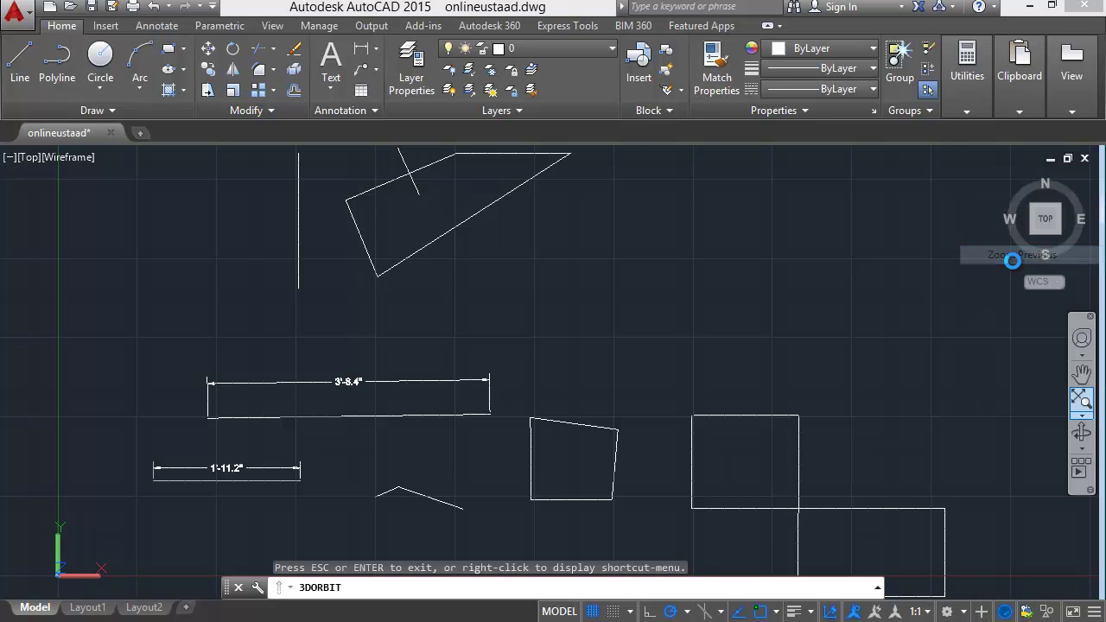
{"action": "left_click", "coordinate": [1085, 423]}
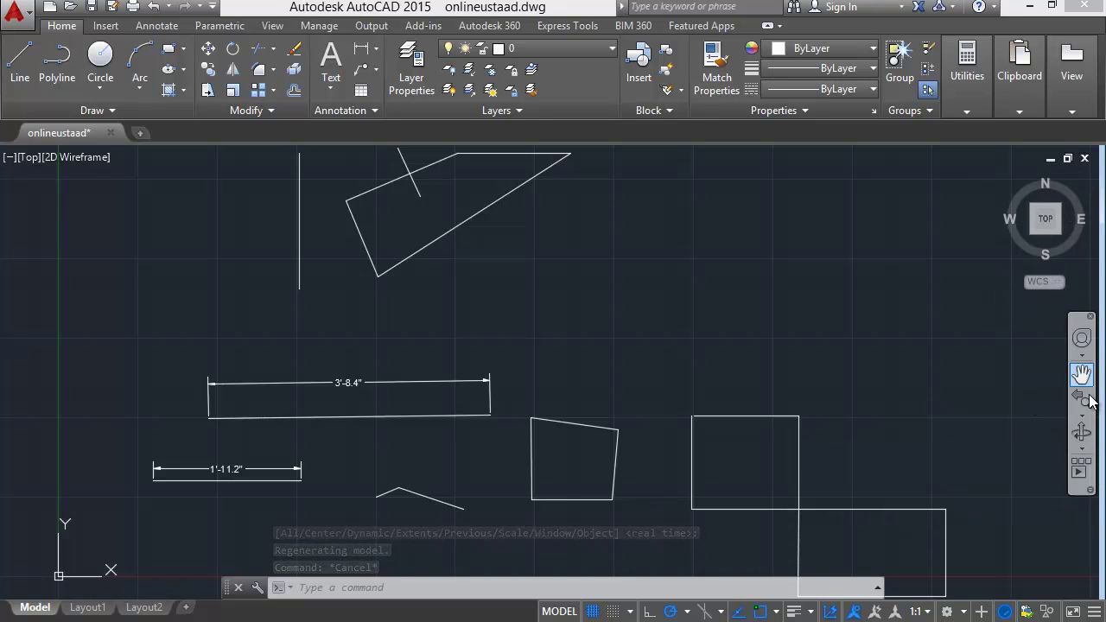
Step back through earlier views with Zoom Previous to the wider dimension view
{"action": "left_click", "coordinate": [1083, 402]}
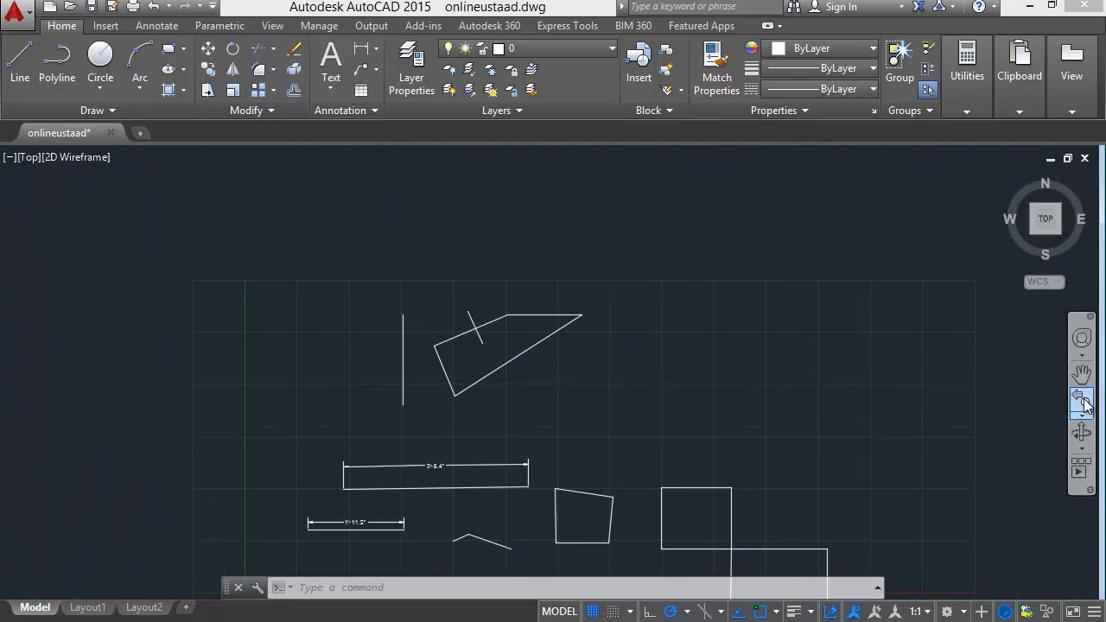
{"action": "left_click", "coordinate": [1084, 402]}
{"action": "left_click", "coordinate": [1082, 399]}
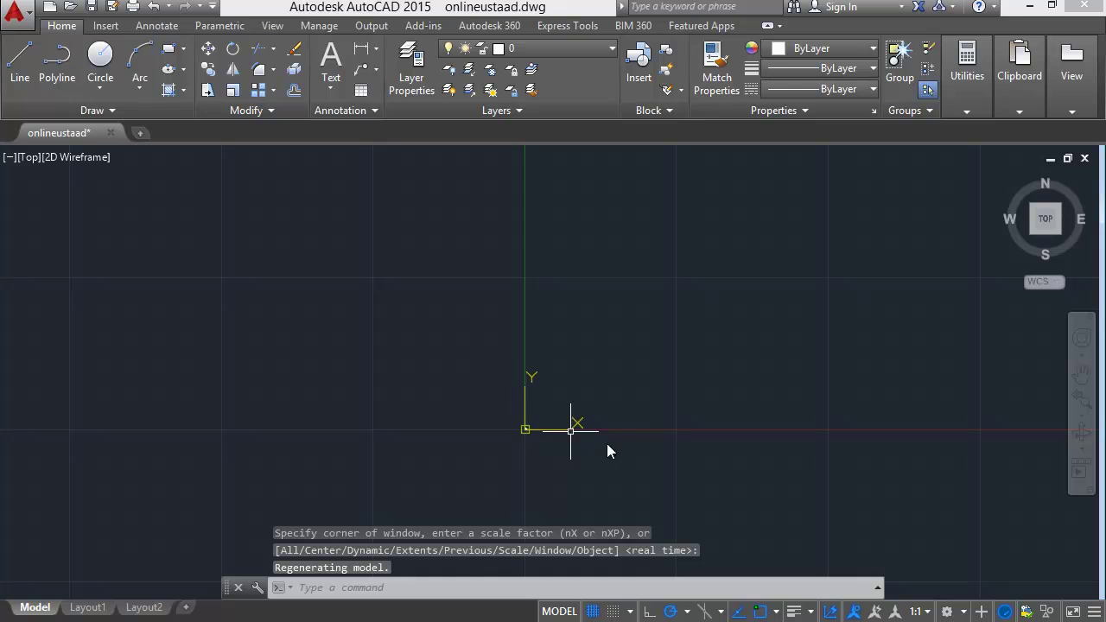
From the empty origin view, realtime-zoom until the shapes and both dimensions show
{"action": "left_click", "coordinate": [1082, 399]}
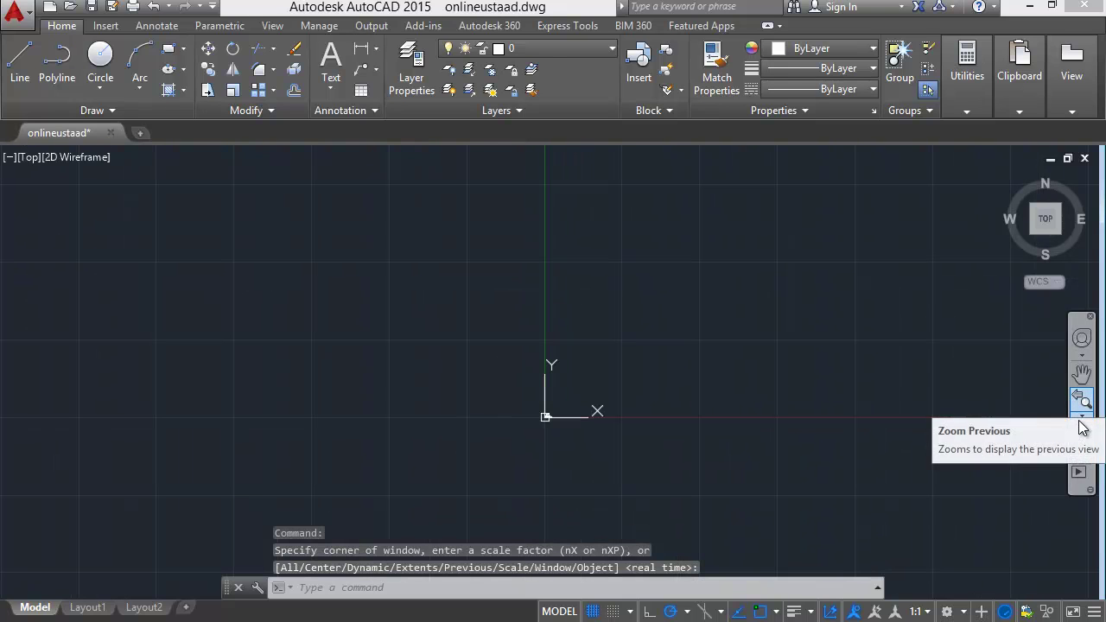
{"action": "left_click", "coordinate": [1080, 419]}
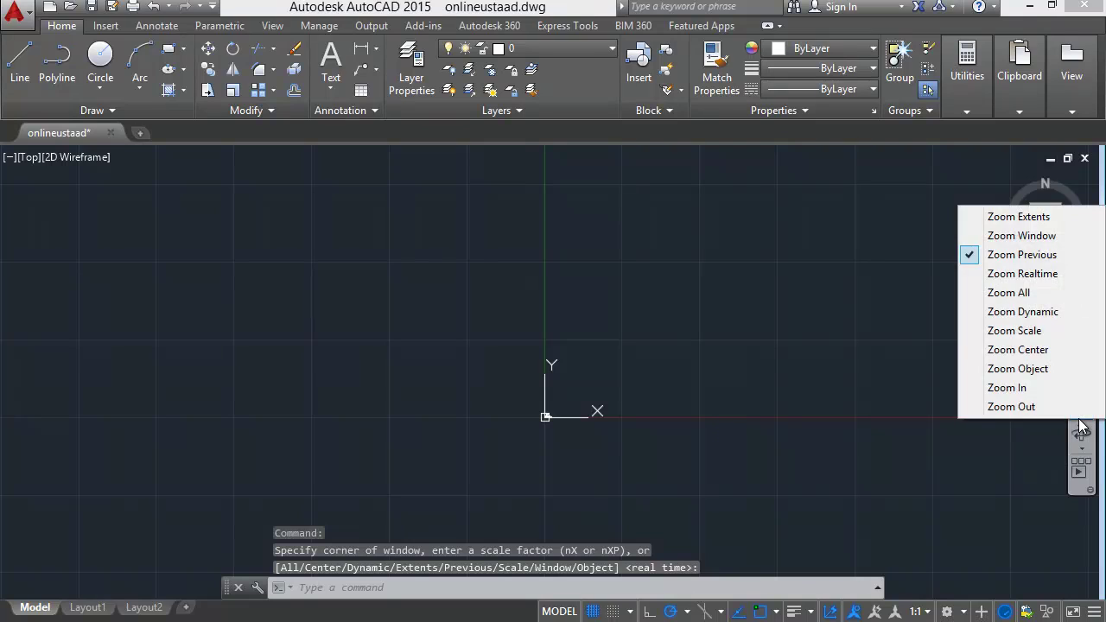
{"action": "left_click", "coordinate": [1061, 272]}
{"action": "left_click_drag", "start_coordinate": [559, 424], "coordinate": [562, 389]}
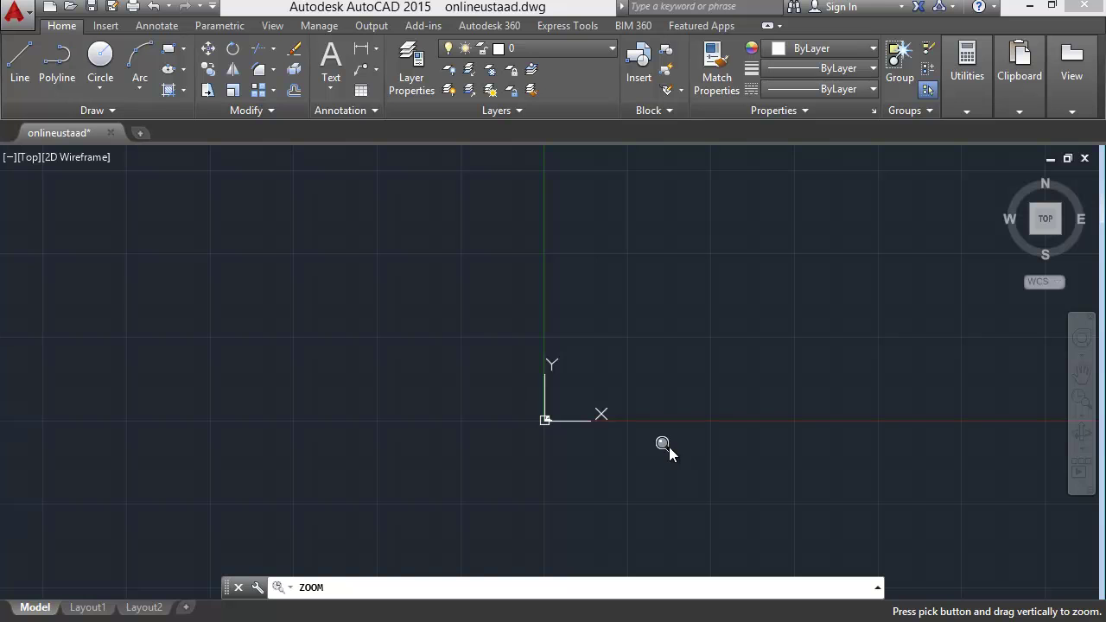
{"action": "mouse_move", "coordinate": [661, 444]}
{"action": "left_mouse_down"}
{"action": "mouse_move", "coordinate": [653, 403]}
{"action": "mouse_move", "coordinate": [599, 316]}
{"action": "mouse_move", "coordinate": [582, 195]}
{"action": "mouse_move", "coordinate": [590, 460]}
{"action": "mouse_move", "coordinate": [577, 359]}
{"action": "left_mouse_up"}
{"action": "mouse_move", "coordinate": [578, 316]}
{"action": "left_mouse_down"}
{"action": "mouse_move", "coordinate": [568, 192]}
{"action": "mouse_move", "coordinate": [548, 469]}
{"action": "mouse_move", "coordinate": [523, 267]}
{"action": "mouse_move", "coordinate": [434, 430]}
{"action": "mouse_move", "coordinate": [570, 525]}
{"action": "mouse_move", "coordinate": [523, 202]}
{"action": "left_mouse_up"}
{"action": "mouse_move", "coordinate": [607, 508]}
{"action": "left_mouse_down"}
{"action": "mouse_move", "coordinate": [531, 451]}
{"action": "mouse_move", "coordinate": [552, 395]}
{"action": "mouse_move", "coordinate": [565, 469]}
{"action": "mouse_move", "coordinate": [529, 316]}
{"action": "mouse_move", "coordinate": [510, 523]}
{"action": "mouse_move", "coordinate": [488, 494]}
{"action": "left_mouse_up"}
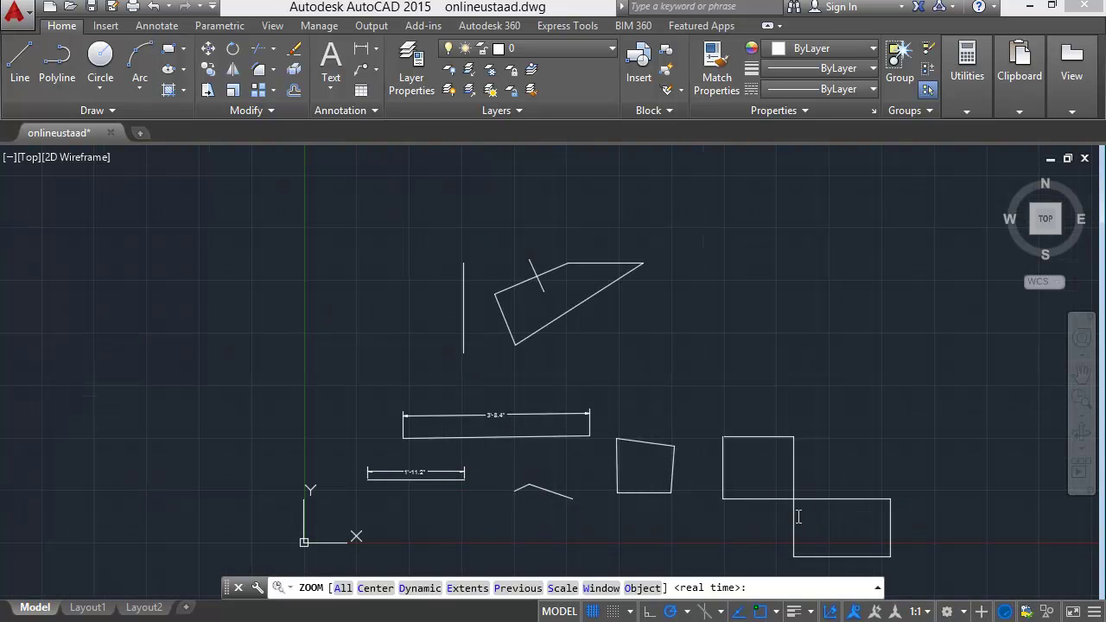
End realtime zoom, use Zoom All to fill the window, then start 3D Orbit
{"action": "key", "text": "Escape"}
{"action": "left_click", "coordinate": [1082, 412]}
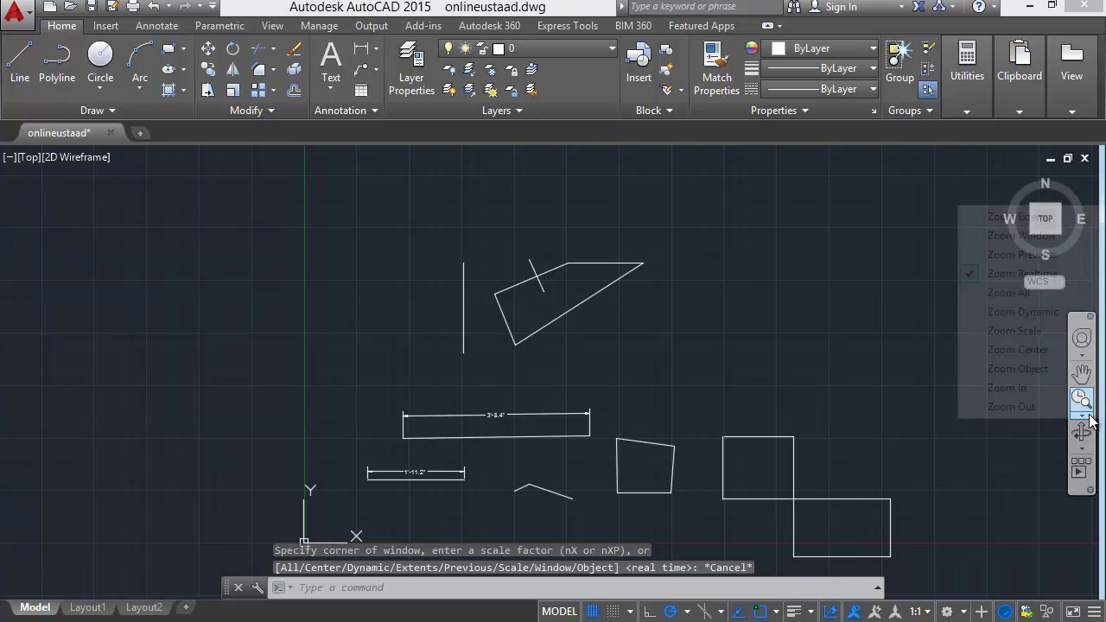
{"action": "left_click", "coordinate": [1038, 293]}
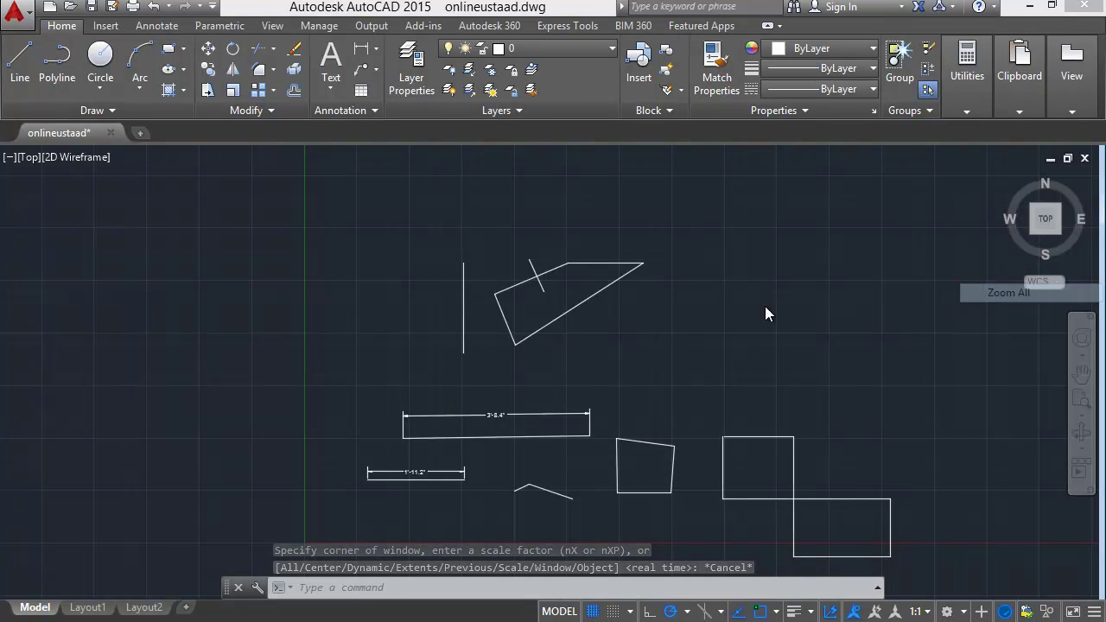
{"action": "left_click", "coordinate": [1083, 440]}
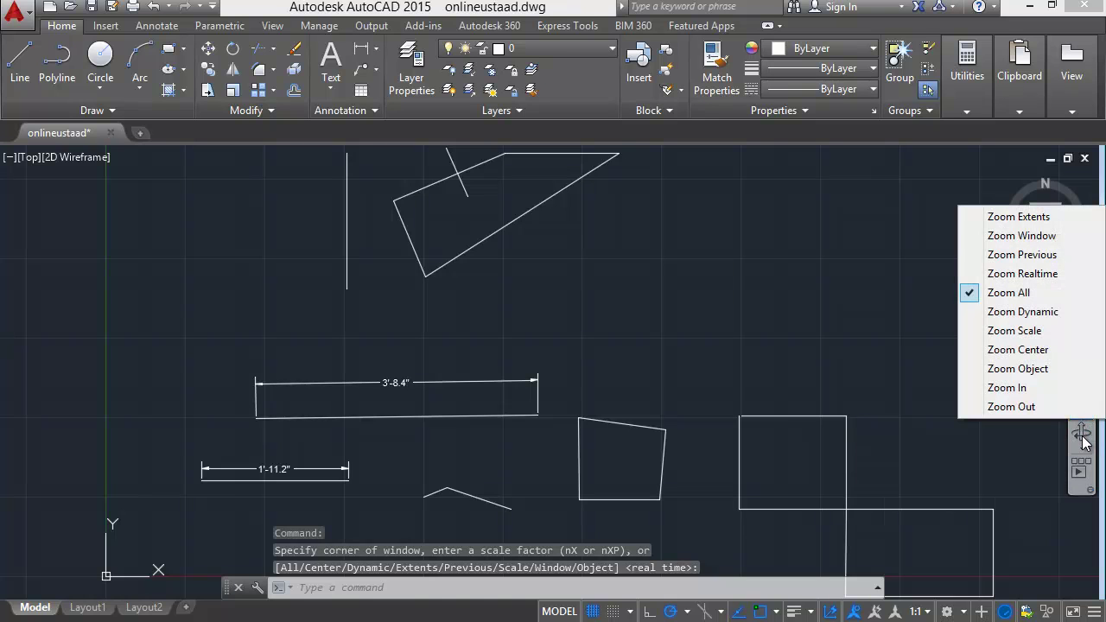
{"action": "left_click", "coordinate": [1081, 439]}
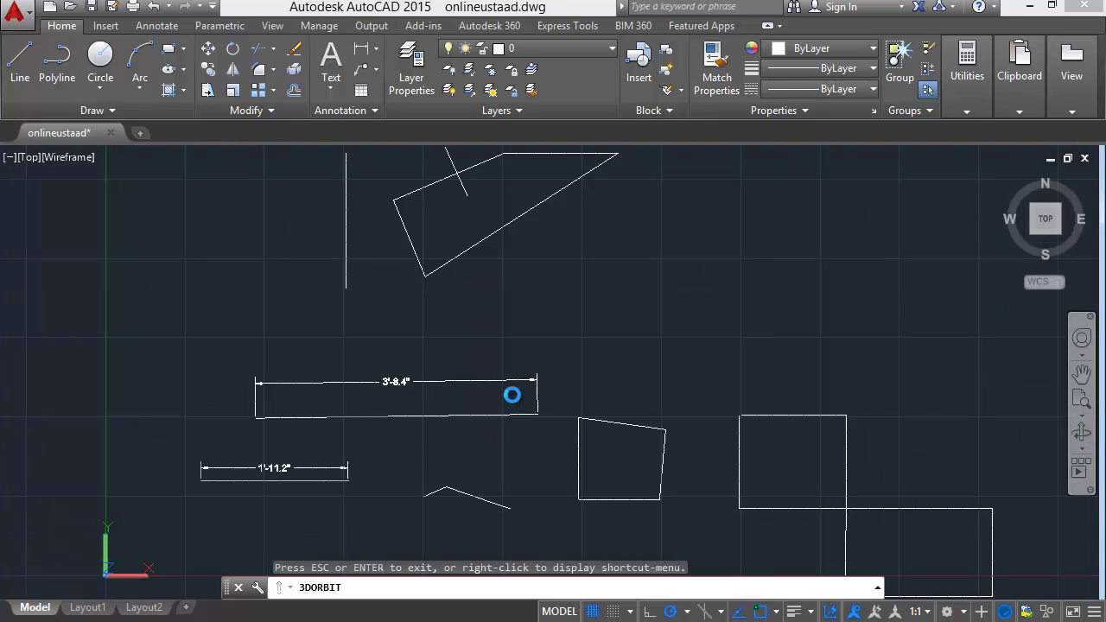
Nudge the drawing with one small orbit, then exit 3DORBIT back to the flat Top 2D Wireframe view
{"action": "key", "text": "Escape"}
{"action": "mouse_move", "coordinate": [481, 343]}
{"action": "middle_mouse_down"}
{"action": "mouse_move", "coordinate": [506, 343]}
{"action": "mouse_move", "coordinate": [456, 341]}
{"action": "mouse_move", "coordinate": [504, 319]}
{"action": "mouse_move", "coordinate": [514, 359]}
{"action": "mouse_move", "coordinate": [414, 377]}
{"action": "middle_mouse_up"}
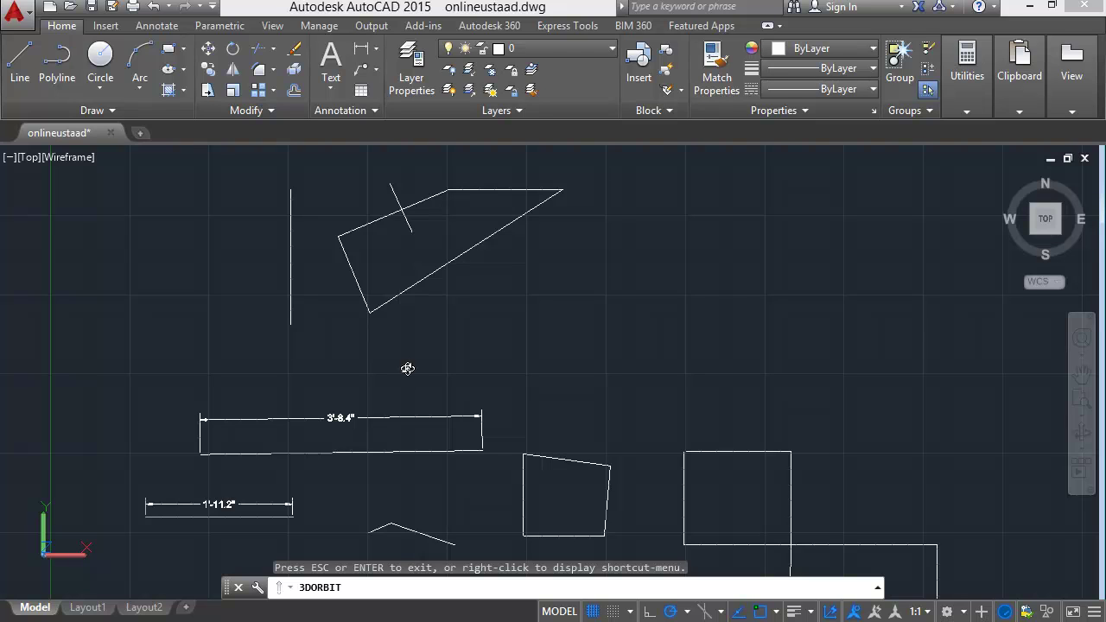
{"action": "key", "text": "Escape"}
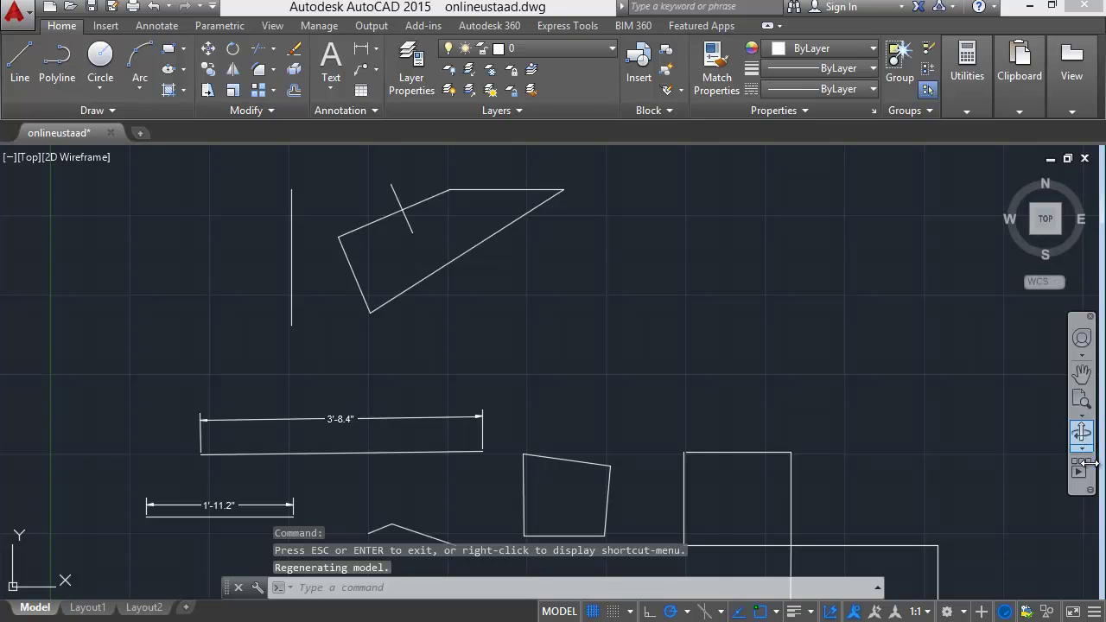
{"action": "key", "text": "Escape"}
{"action": "key", "text": "Escape"}
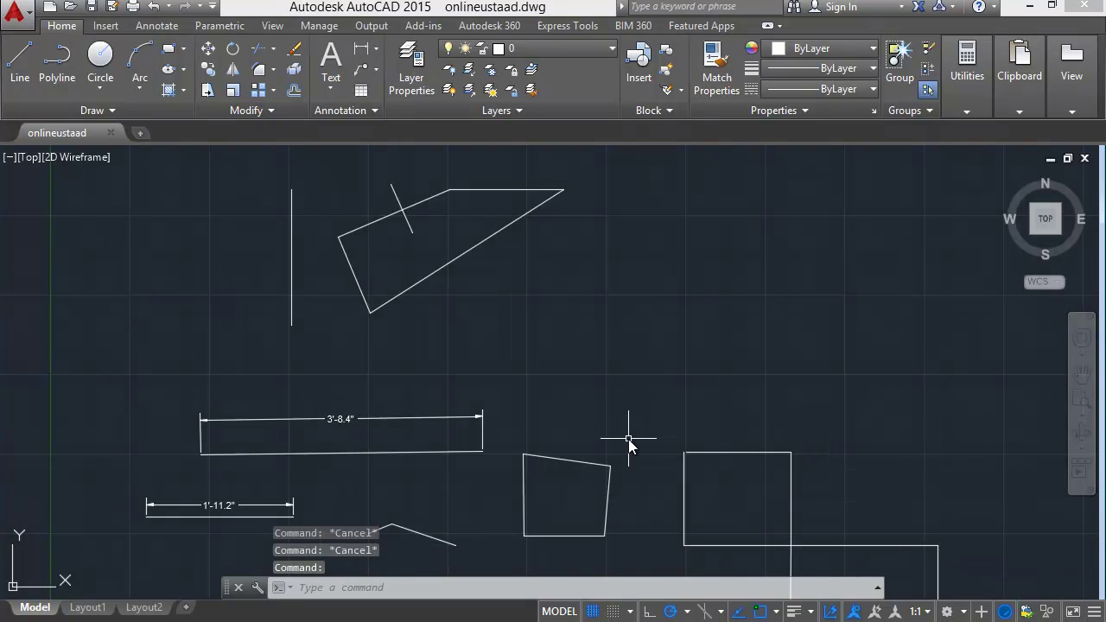